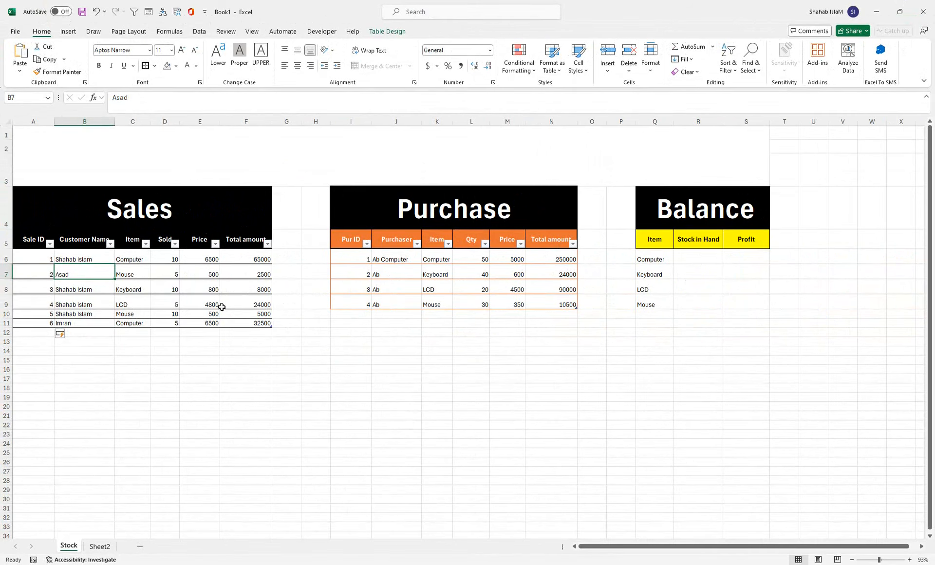
- Increase the height of the data rows from row 6 down and vertically middle-align cells A6:S16
left_click_drag(6, 259, 6, 453)
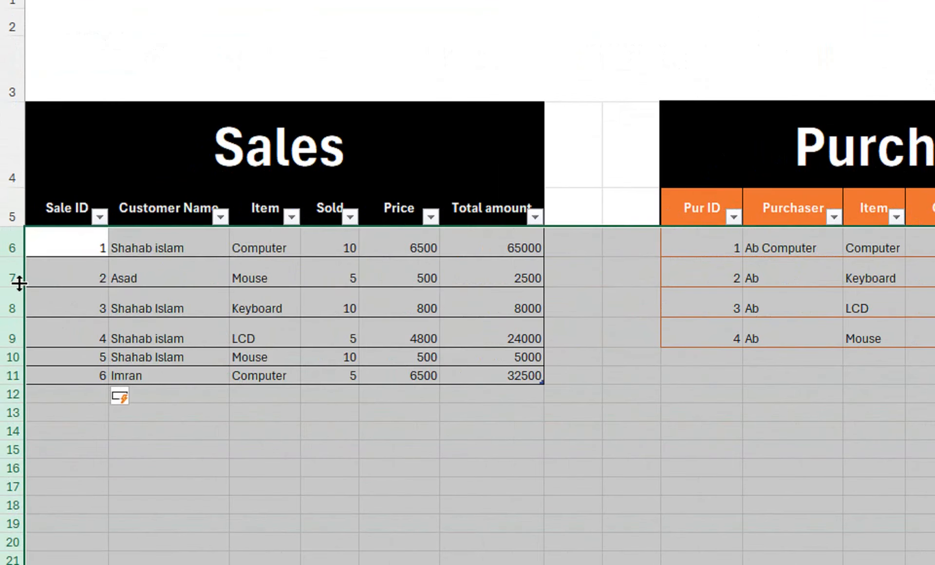
left_click_drag(8, 278, 780, 477)
left_click(282, 276)
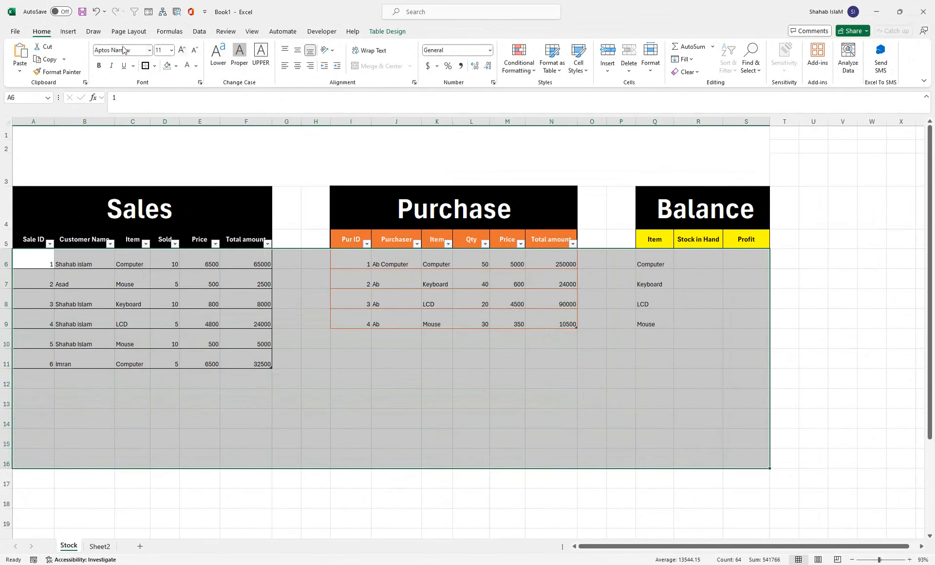
left_click(297, 50)
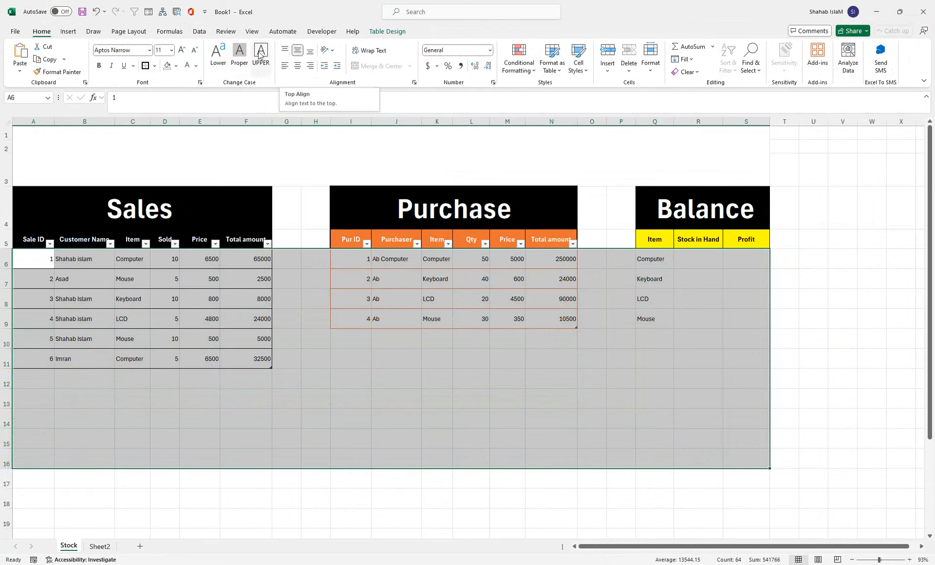
- Set the font size of cells A6:S16 to 14 and widen the Sales table's Item column to fit
left_click(181, 49)
left_click(181, 50)
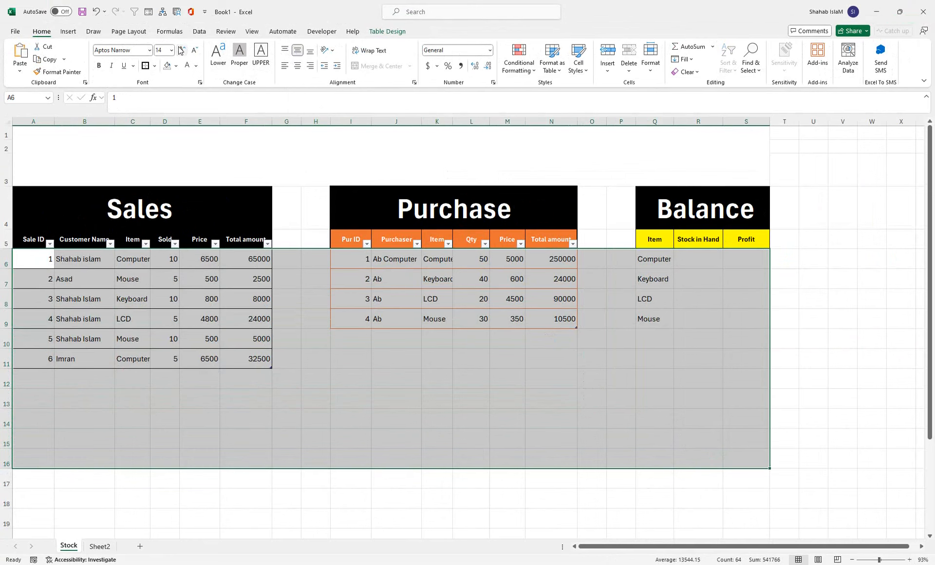
left_click_drag(150, 122, 157, 122)
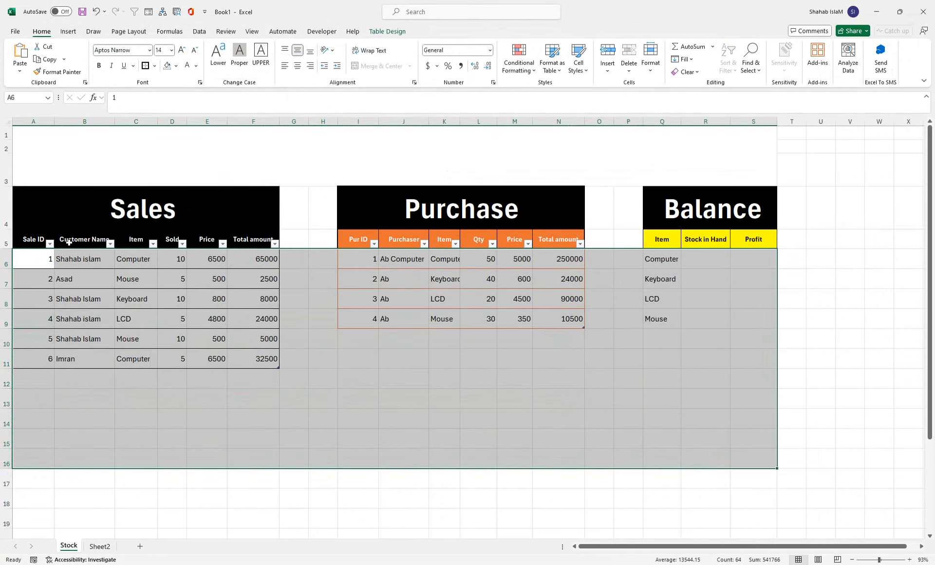
- Center the Sale ID values in the Sales table and the Pur ID values in the Purchase table
left_click_drag(34, 259, 36, 359)
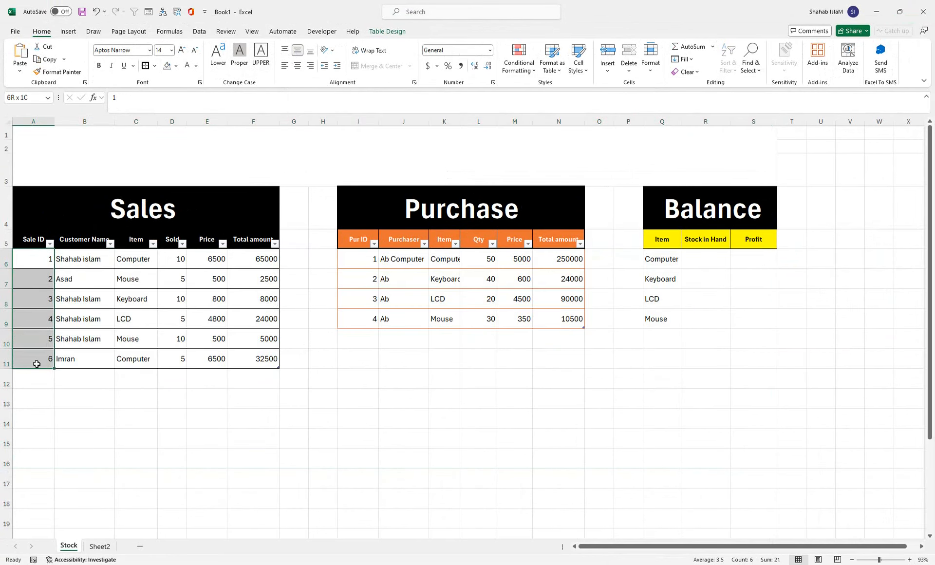
left_click(297, 66)
left_click_drag(360, 258, 359, 319)
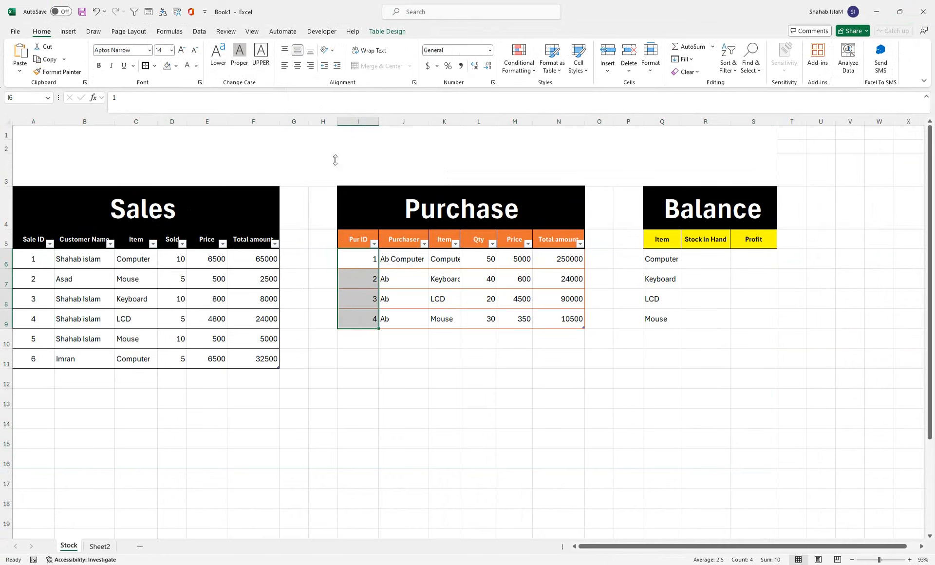
left_click(297, 66)
left_click(421, 283)
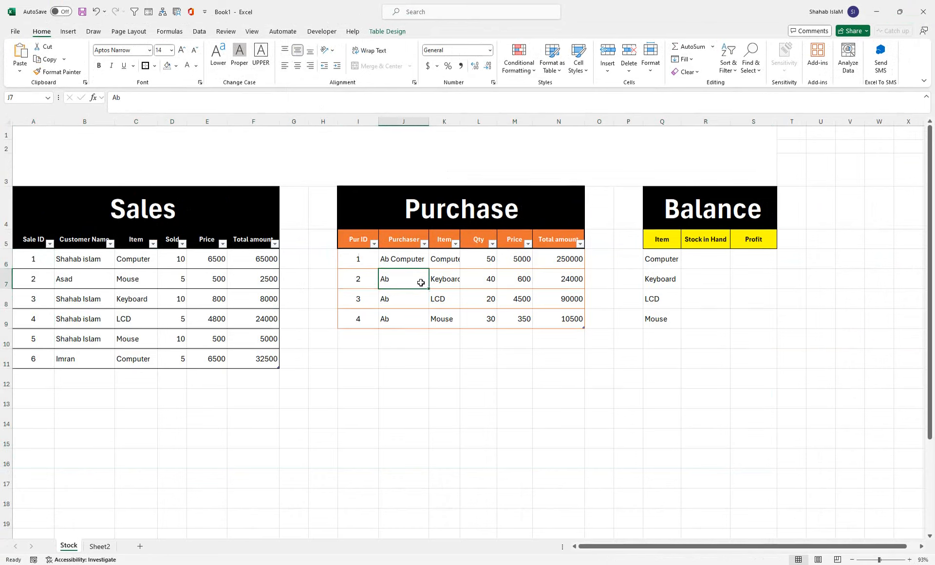
- Center the quantity, price and total amount columns of both the Sales and Purchase tables, and autofit the Purchase Item column
left_click_drag(172, 122, 272, 123)
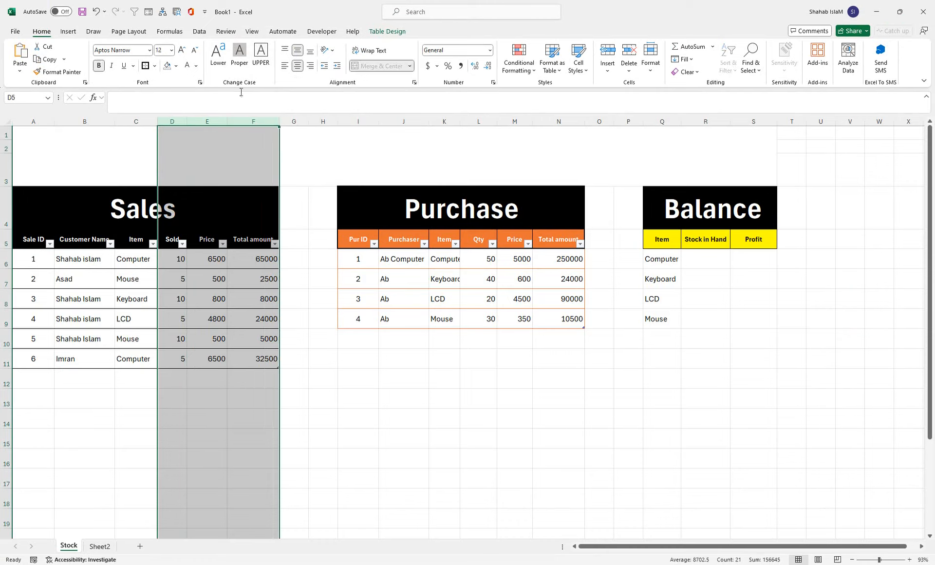
left_click(297, 67)
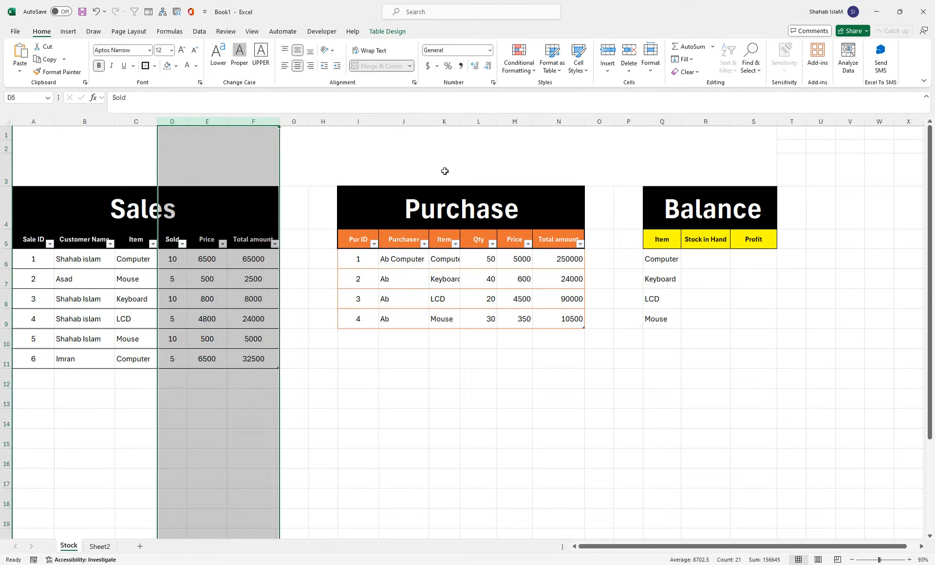
left_click(491, 140)
left_click_drag(479, 121, 559, 122)
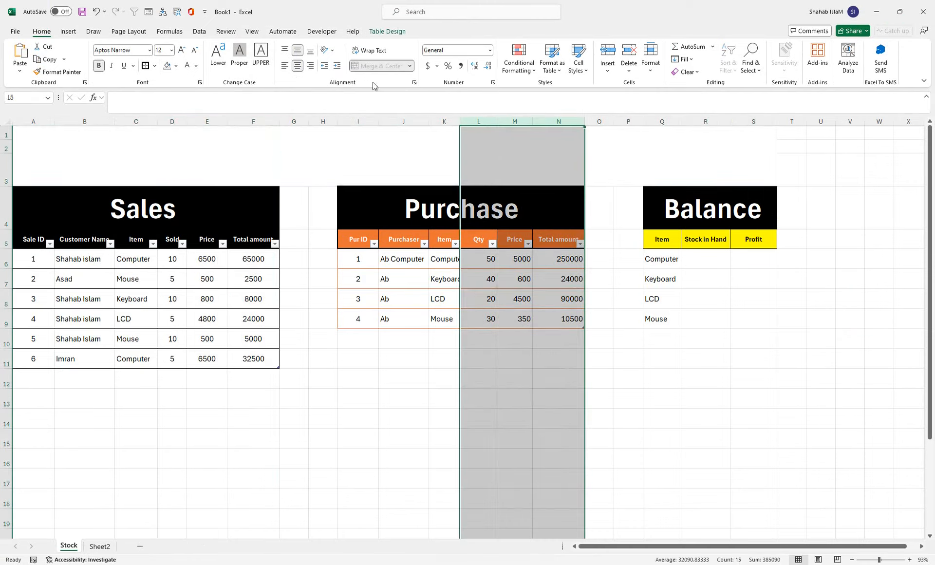
left_click(297, 66)
left_click(354, 373)
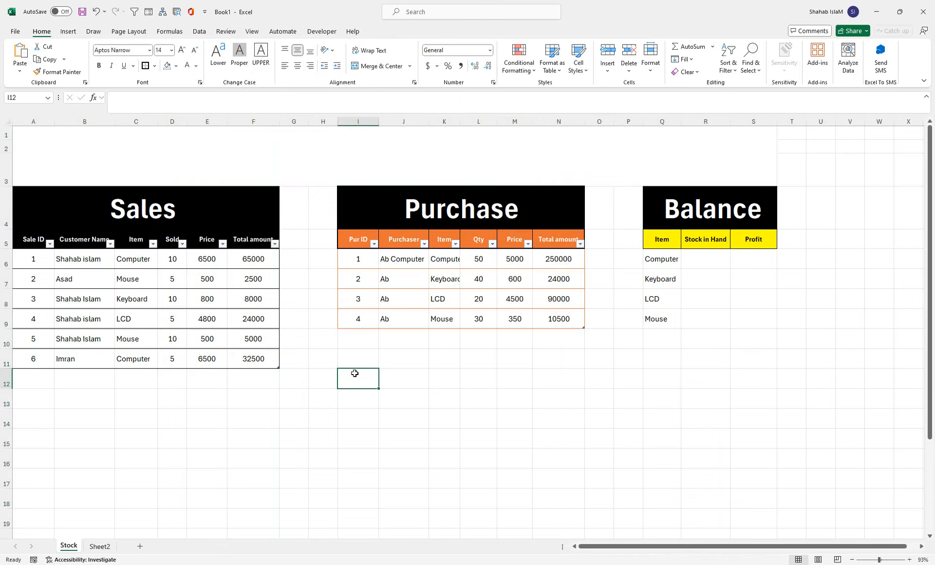
left_click(455, 128)
double_click(460, 120)
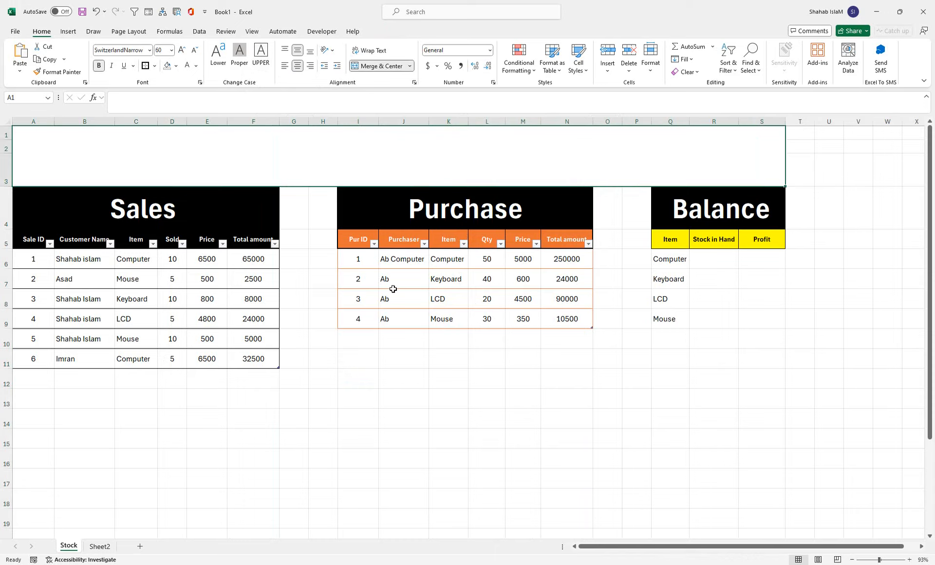
- In Computer's Stock in Hand cell R6, begin the formula =SUMIF($K$6:$K$19,Q6,$L$6:$L$19)- from the Purchase items and quantities
left_click(712, 260)
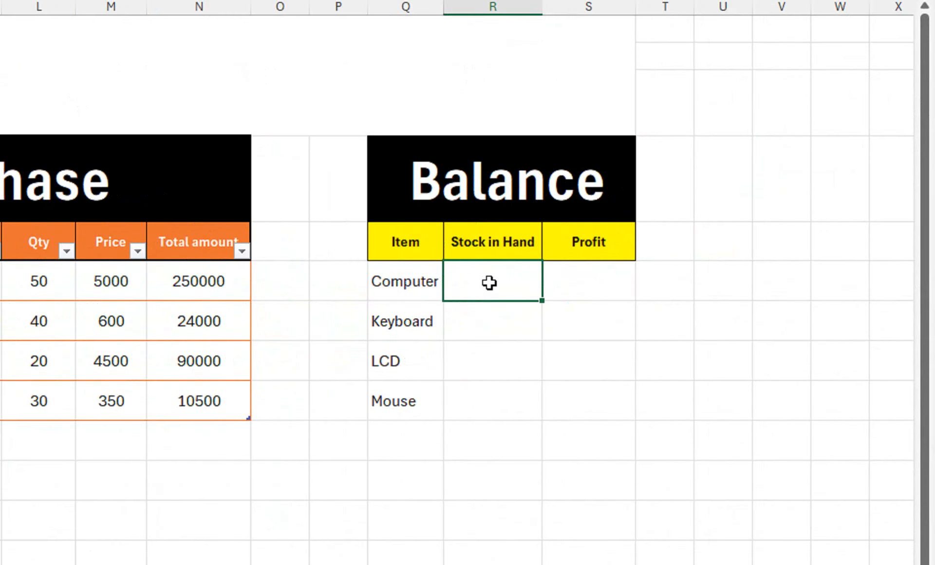
type("=sumif")
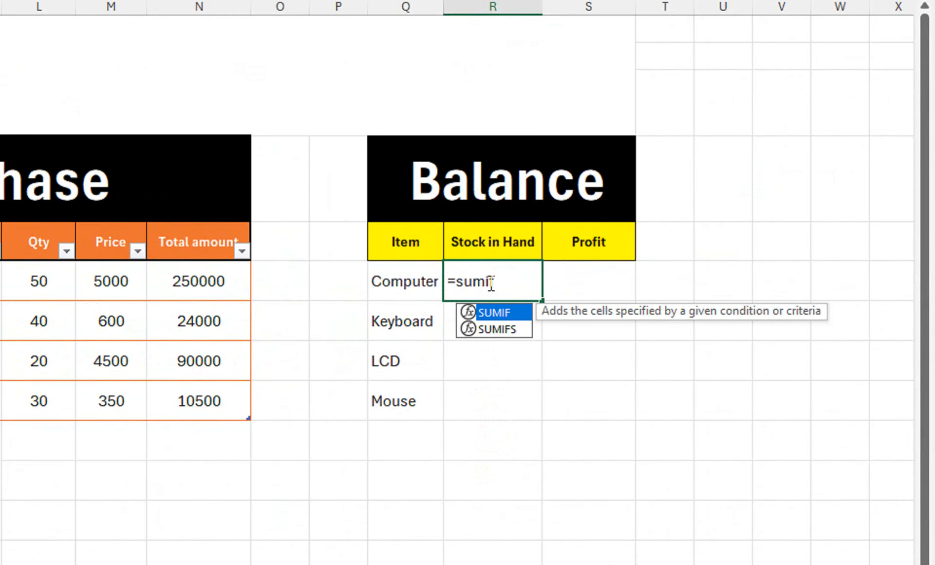
key("Tab")
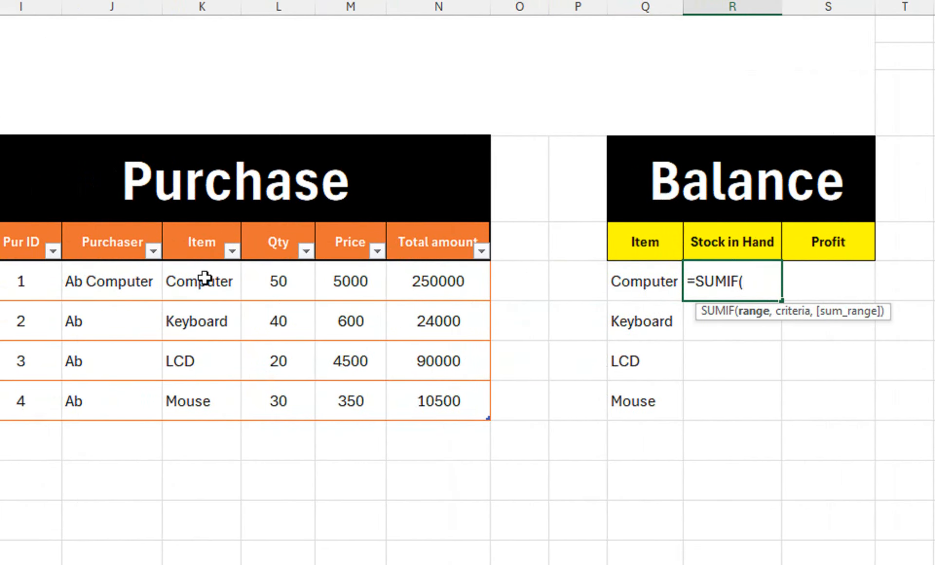
left_click_drag(198, 277, 204, 487)
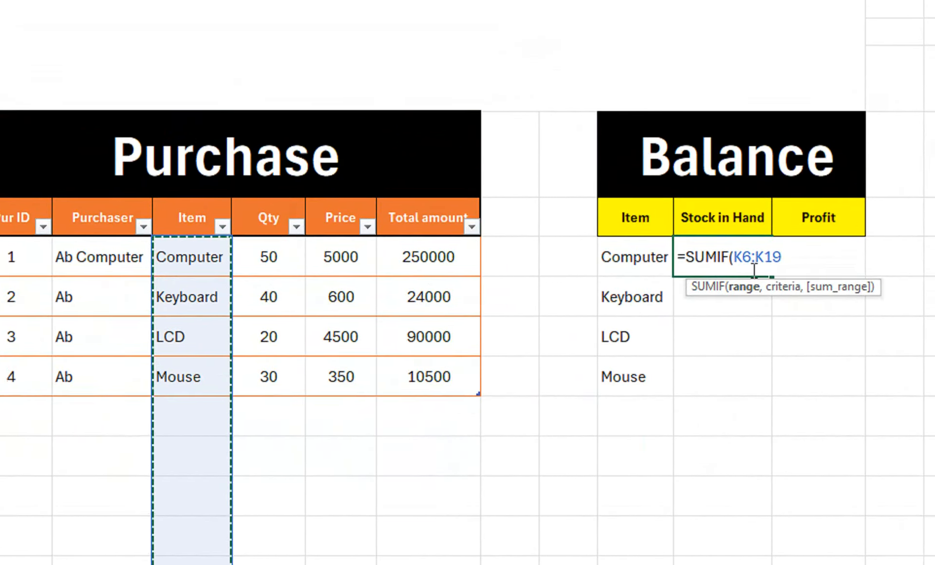
key("F4")
type(",")
left_click(636, 259)
type(",")
left_click_drag(269, 259, 269, 516)
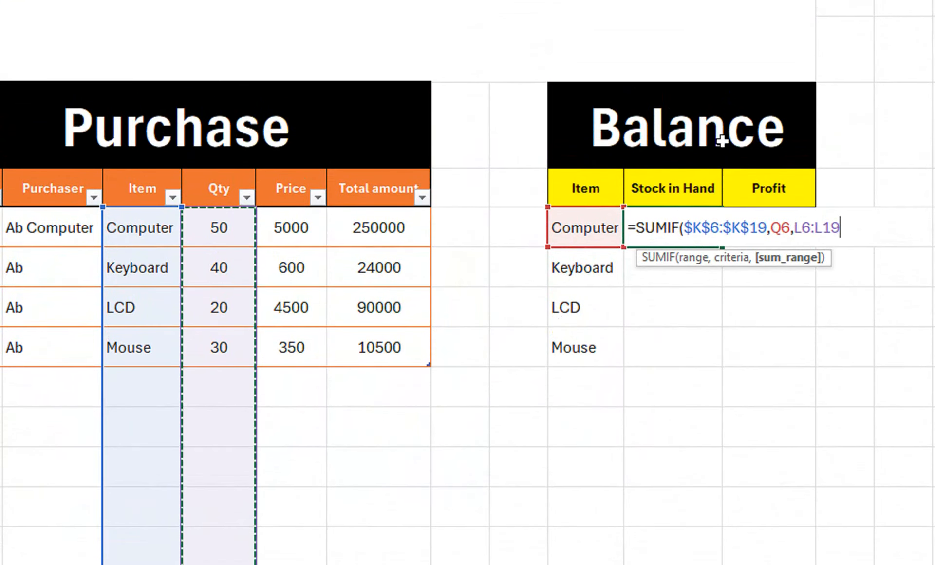
key("F4")
type(")-")
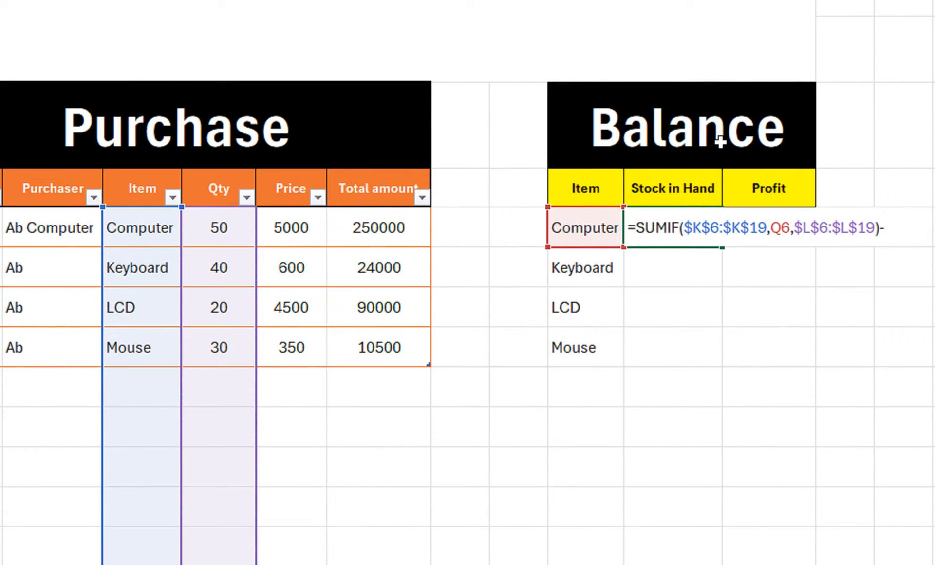
- Complete the formula with SUMIF($C$6:$C$19,Q6,$D$6:$D$19) to subtract sold quantities, and fill it down to the Mouse row
type("sumif")
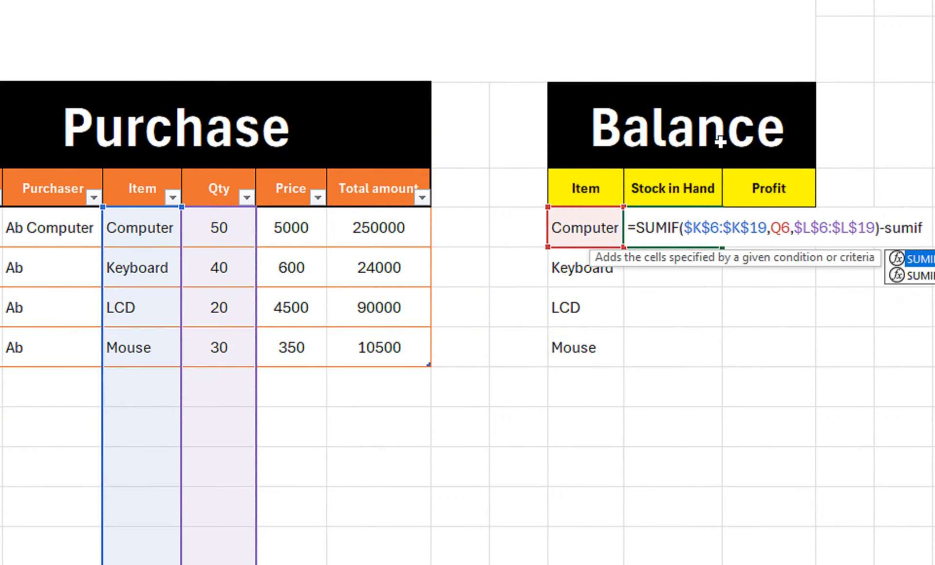
key("Tab")
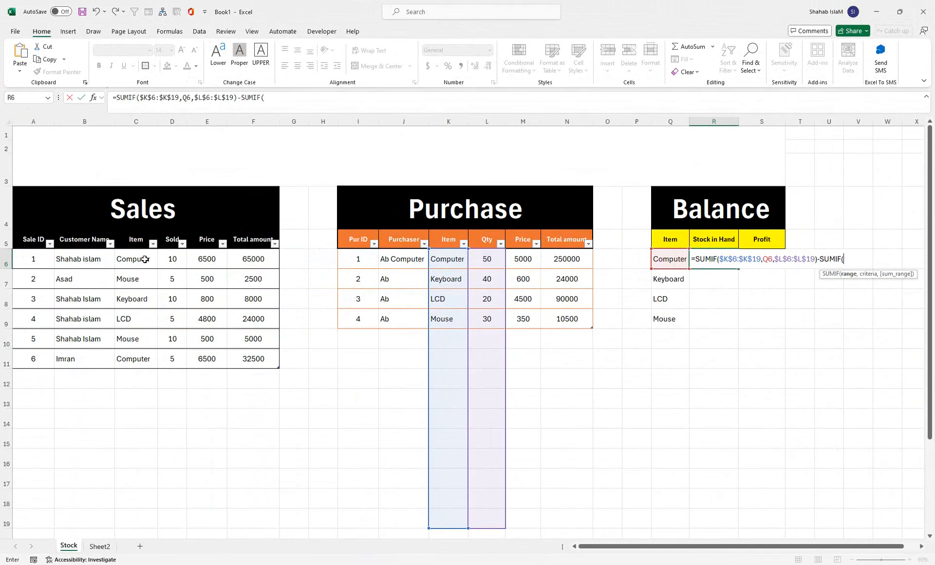
left_click_drag(145, 259, 133, 522)
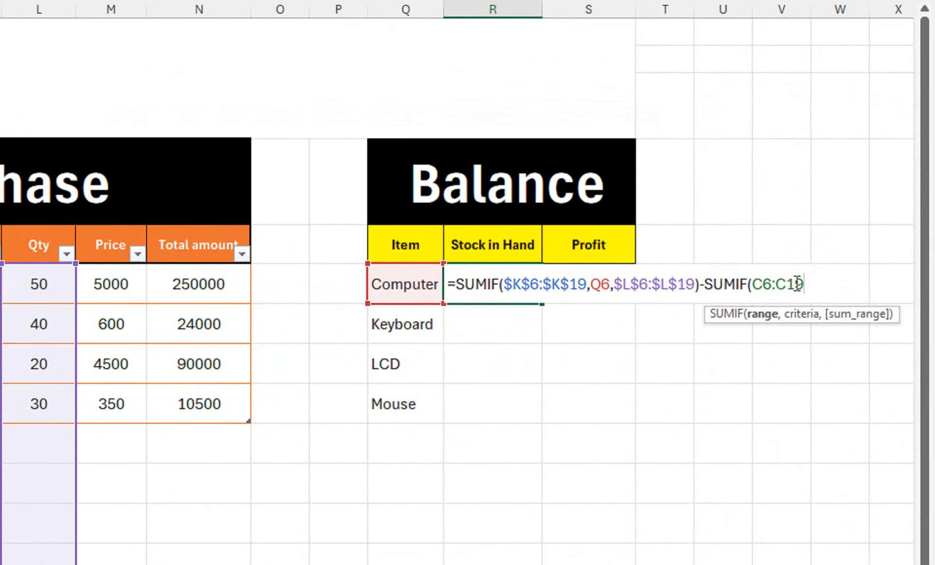
key("F4")
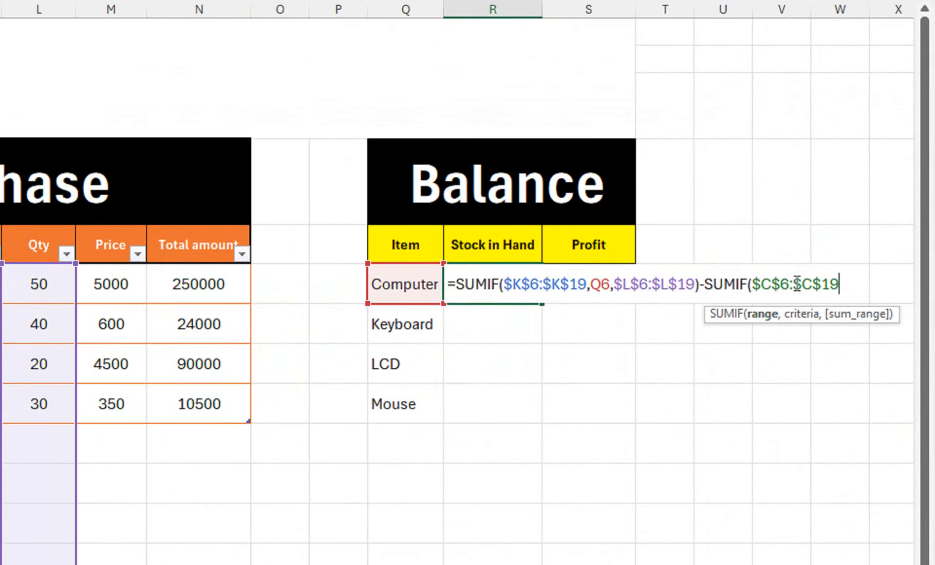
type(",")
left_click(412, 281)
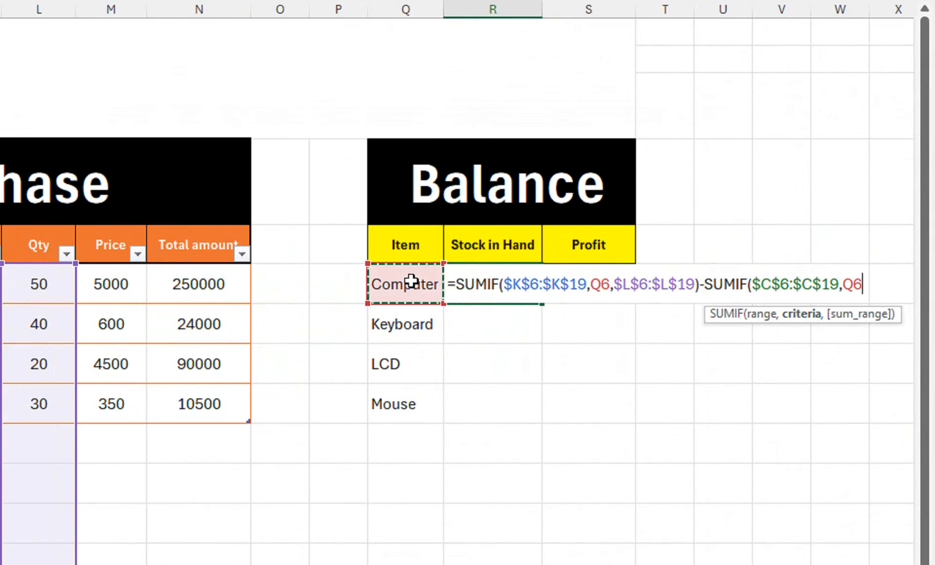
type(",")
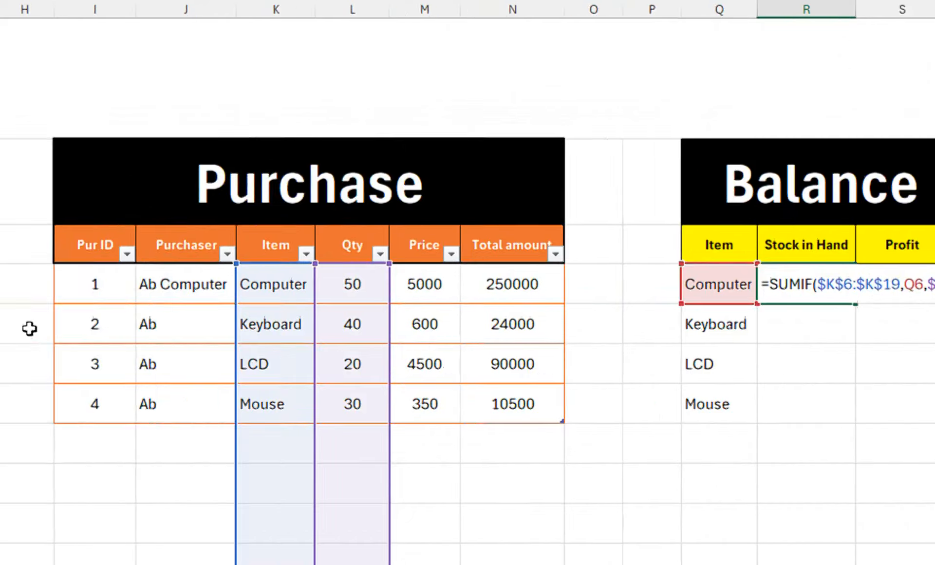
left_click_drag(209, 284, 225, 503)
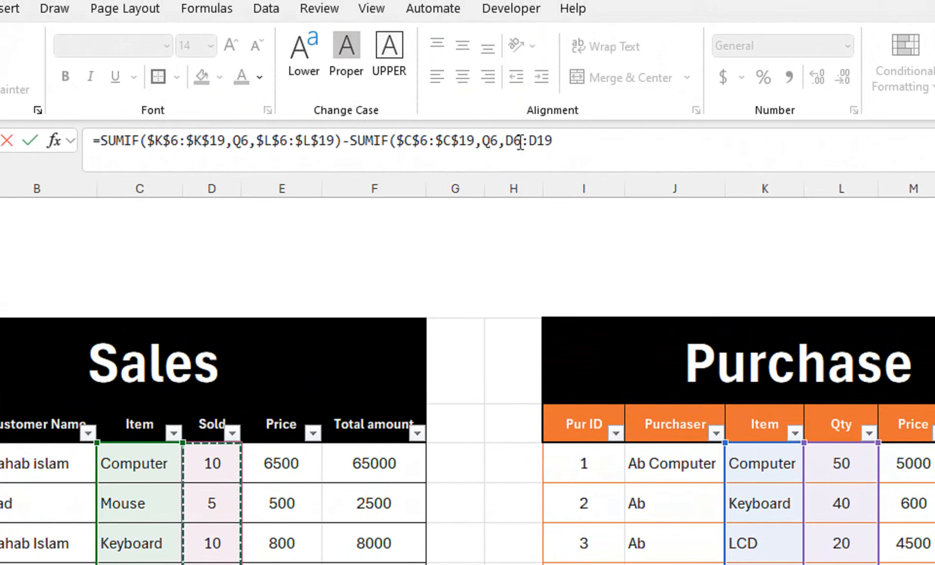
key("F4")
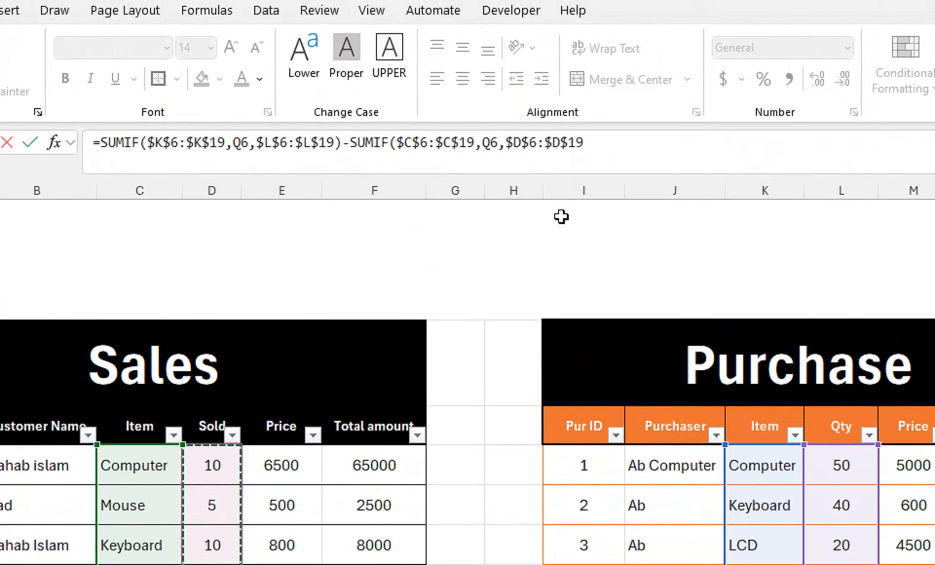
type(")")
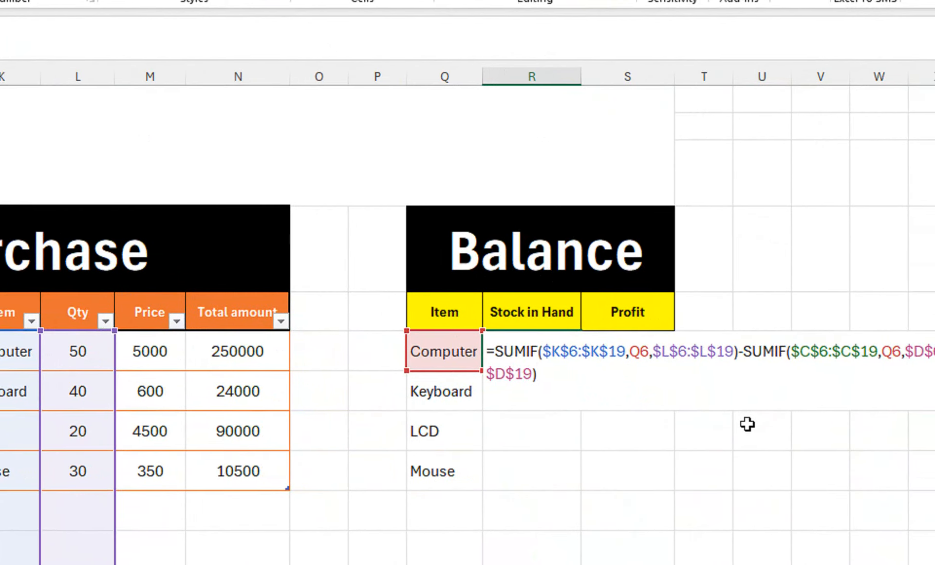
key("Return")
left_click(532, 337)
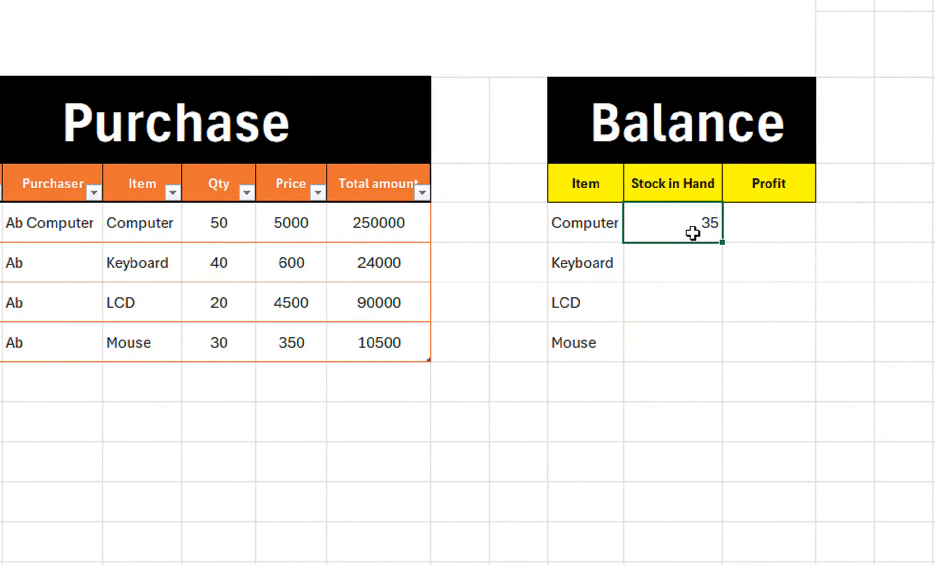
double_click(725, 245)
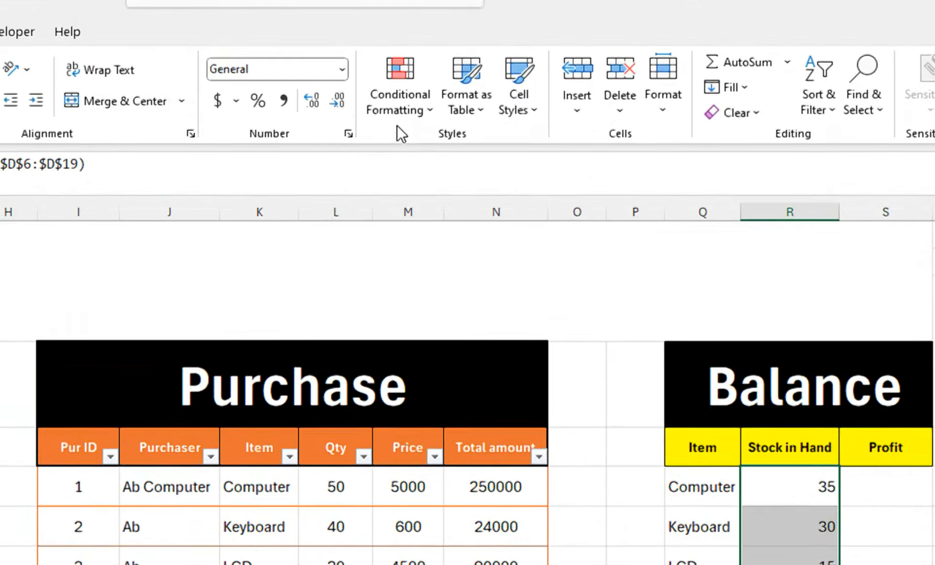
- Start a Less Than highlight rule on the Stock in Hand values with a threshold of 20
left_click(398, 122)
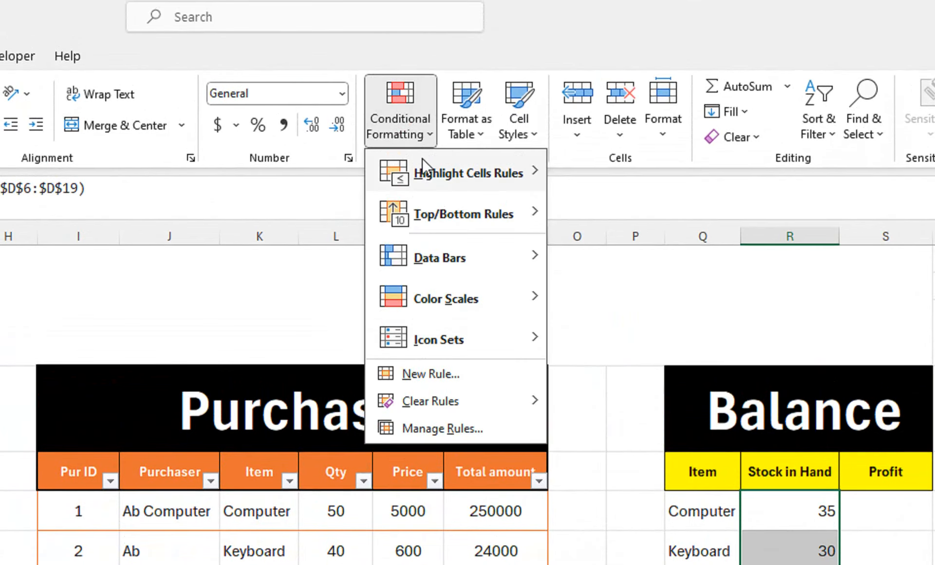
mouse_move(428, 168)
left_click(565, 214)
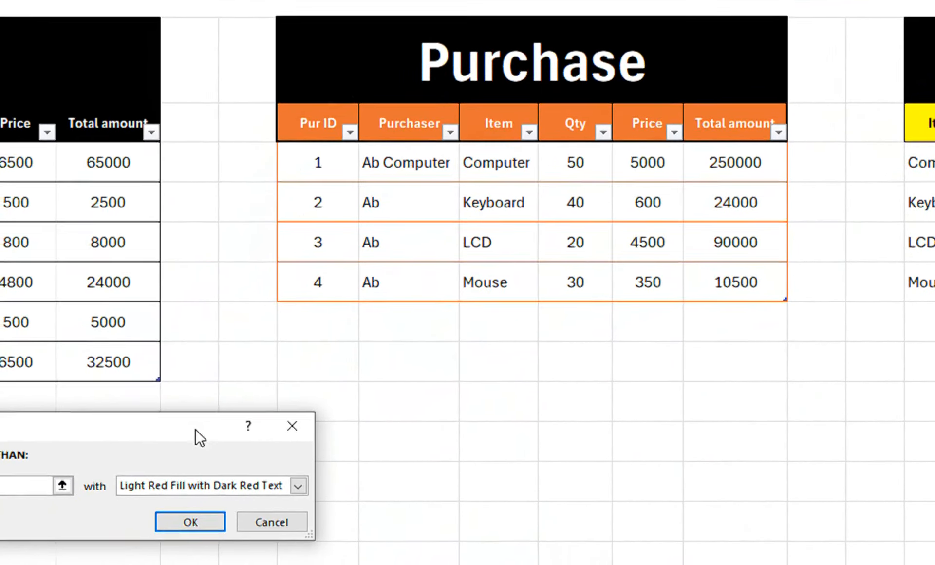
left_click_drag(195, 429, 761, 322)
- Give the Less Than 20 rule on Stock in Hand a custom format with red fill and bold white text, and apply it
left_click(864, 379)
left_click(721, 471)
left_click(654, 259)
left_click(664, 337)
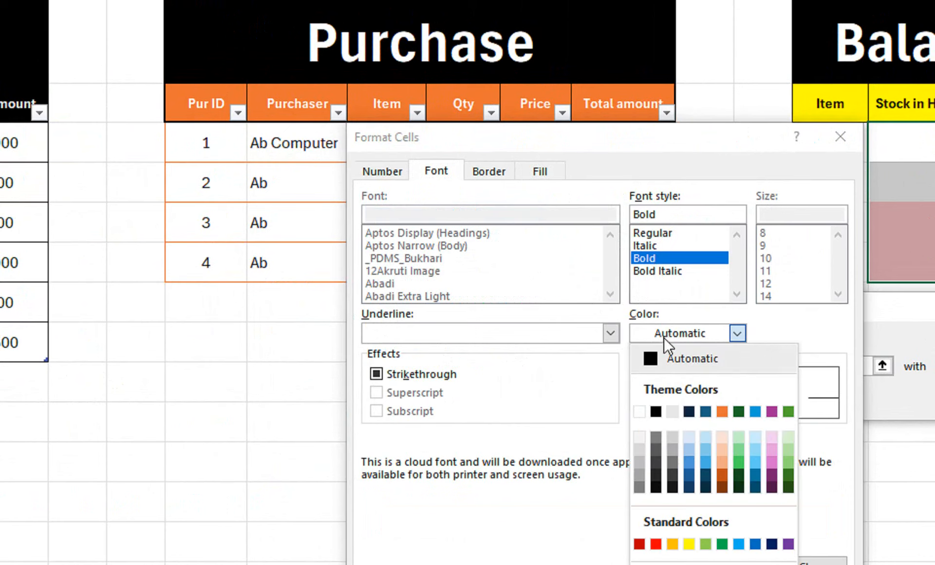
left_click(640, 411)
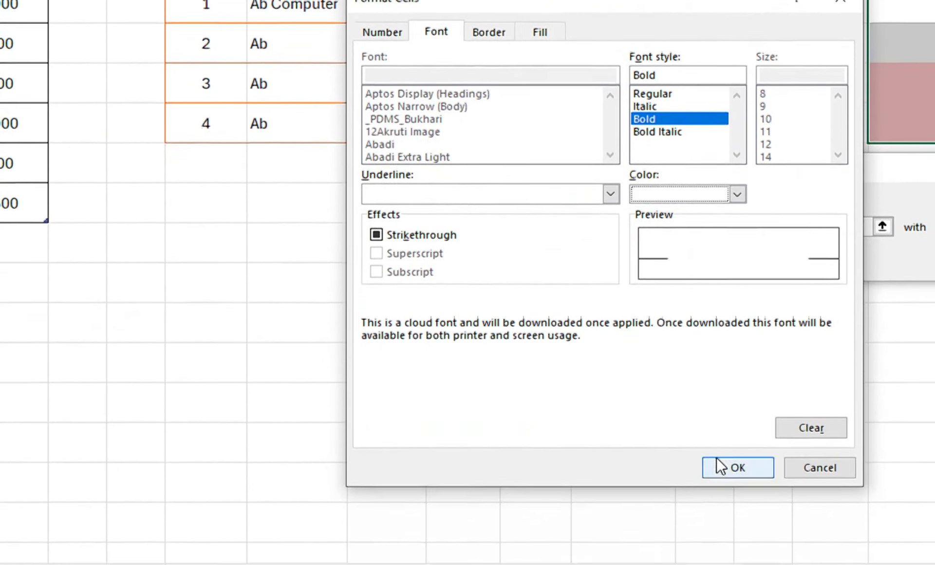
left_click(718, 564)
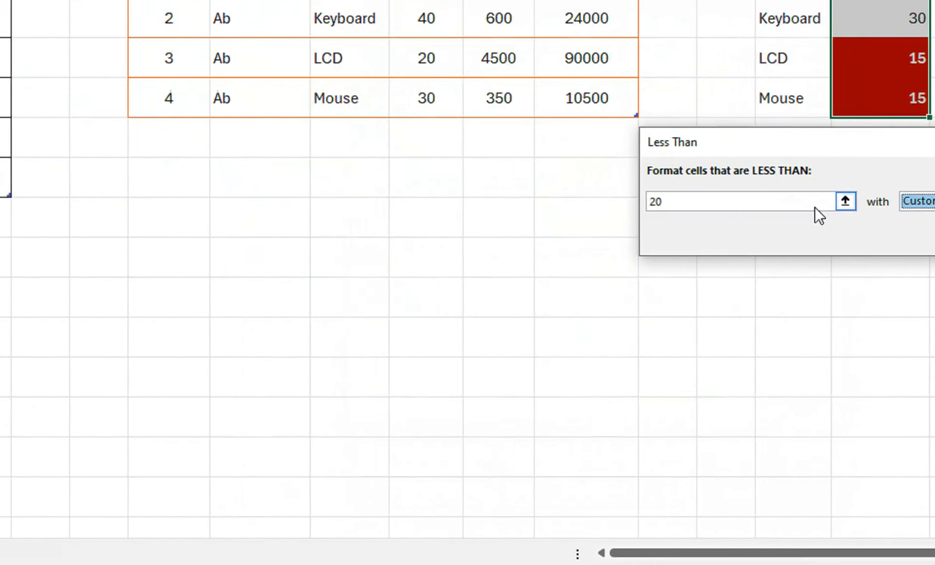
left_click(934, 243)
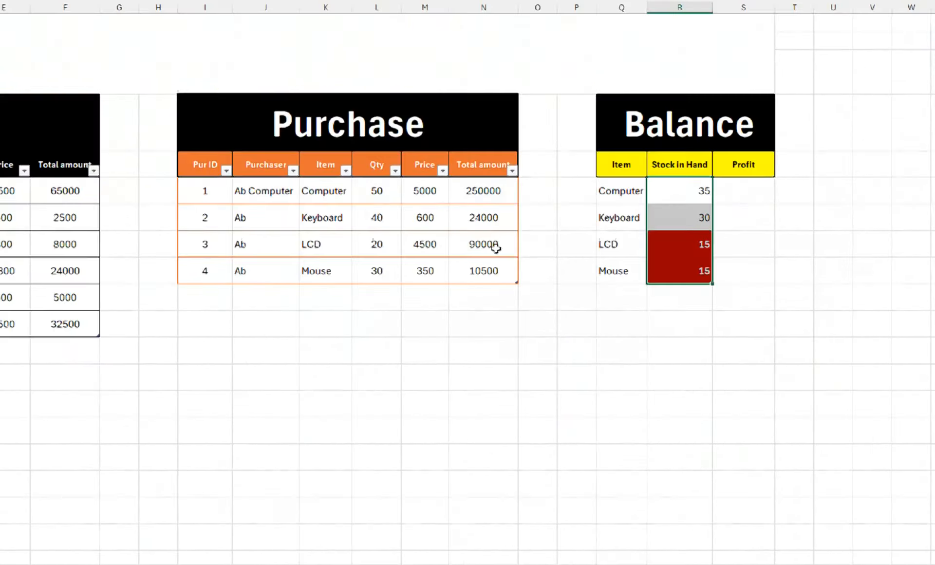
- Add a record to the Purchase table through the data form: Pur ID 5, purchaser Ab, item LCD, quantity 3
left_click(205, 271)
left_click(148, 11)
left_click(765, 307)
type("5")
key("Tab")
type("Ab")
key("Tab")
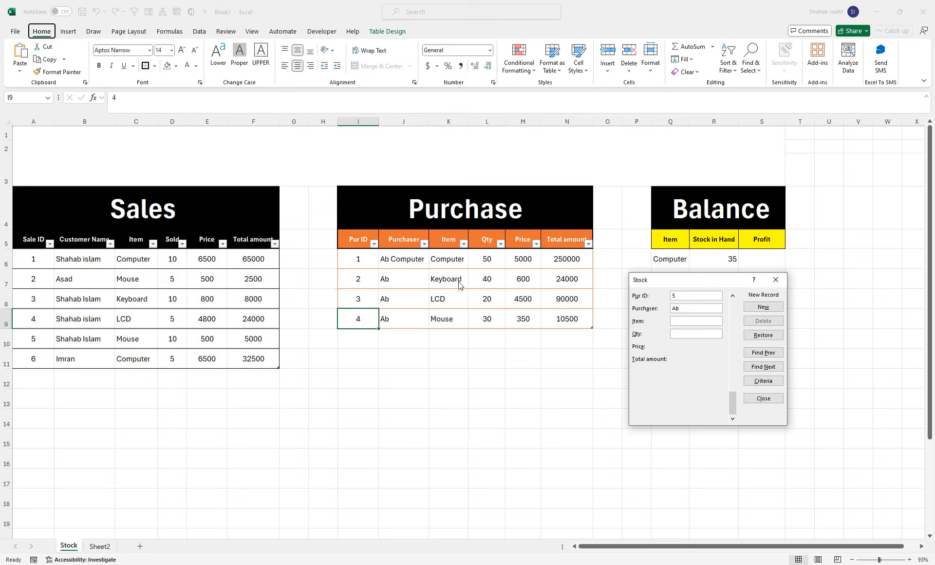
left_click_drag(637, 283, 519, 360)
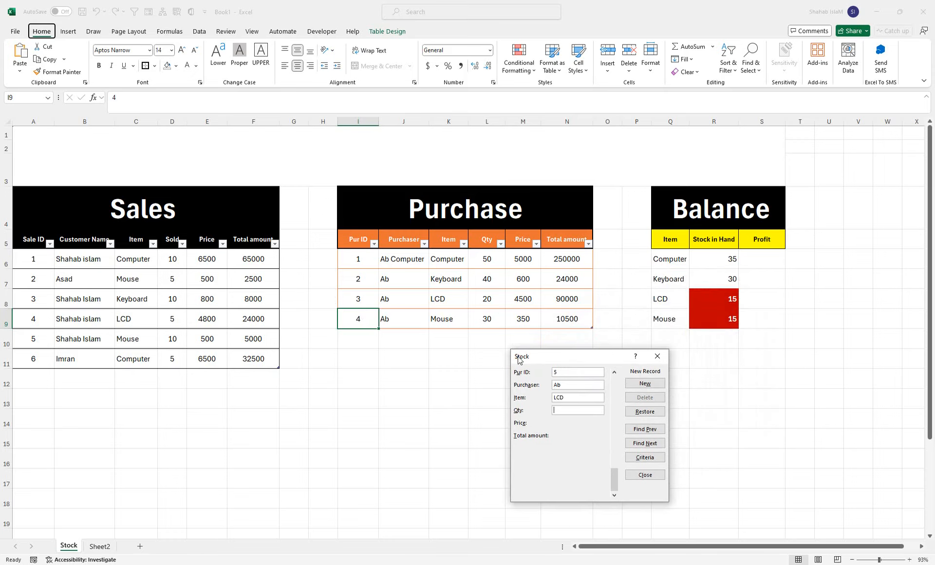
type("3")
key("Return")
- Return to purchase record 5 in the form and set its quantity to 30
left_click(645, 429)
left_click(575, 412)
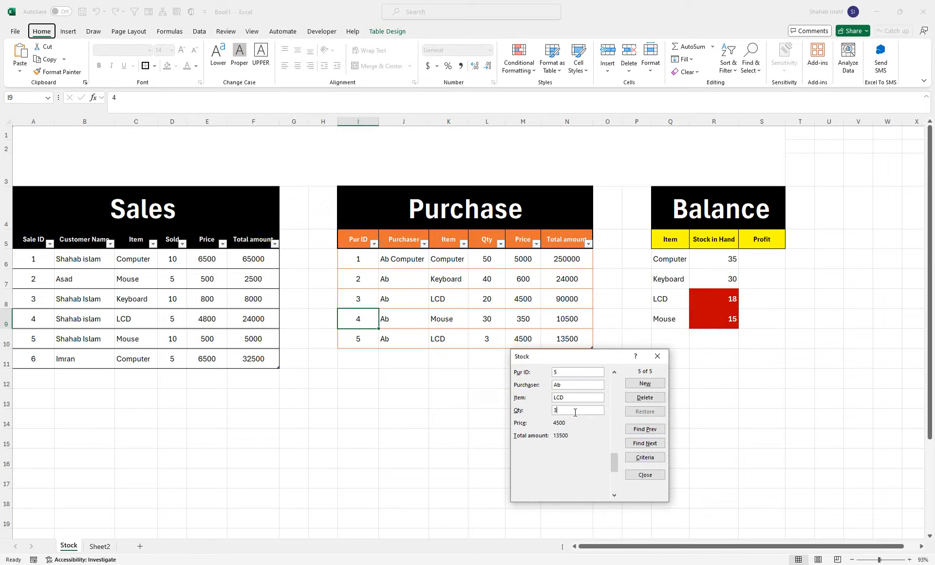
type("0")
key("Return")
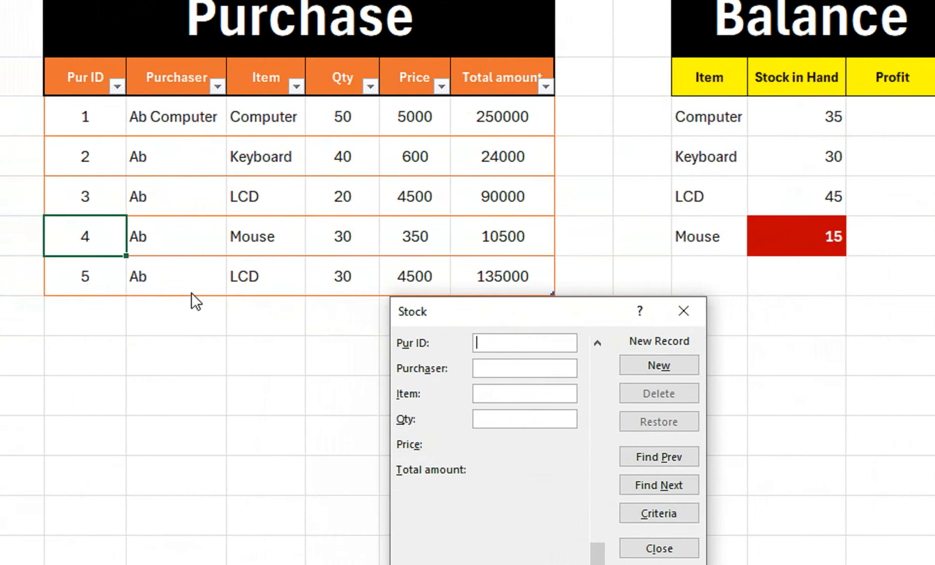
- Add purchase record 6 with purchaser Ab, item Mouse and quantity 40, and close the data form
type("6")
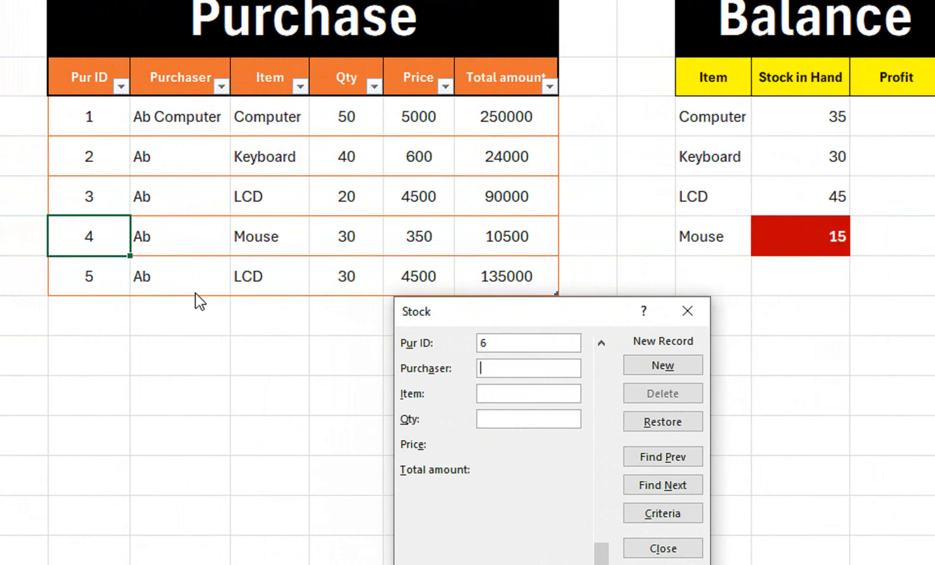
type("a")
key("BackSpace")
type("Ab")
key("Tab")
type("Mouse")
key("Tab")
type("4")
key("Return")
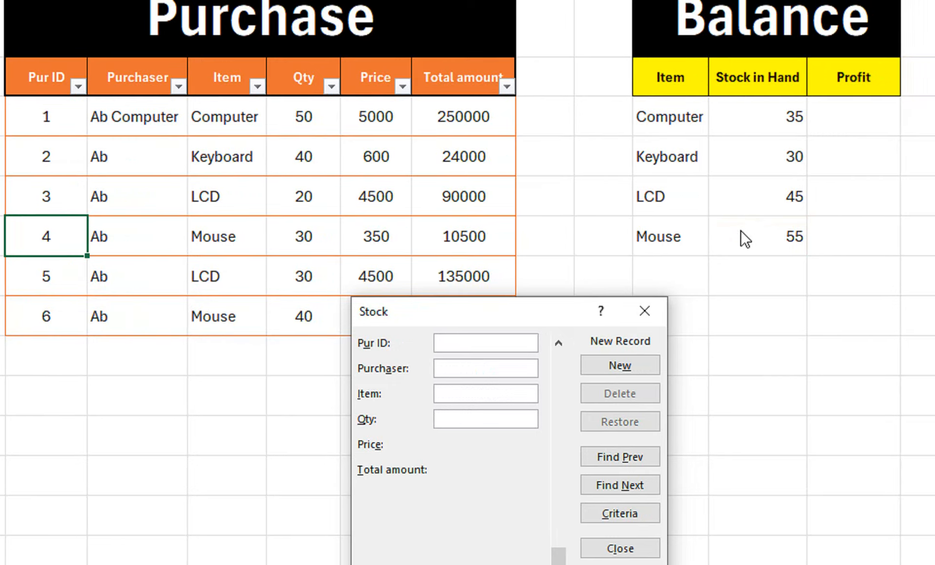
left_click(645, 315)
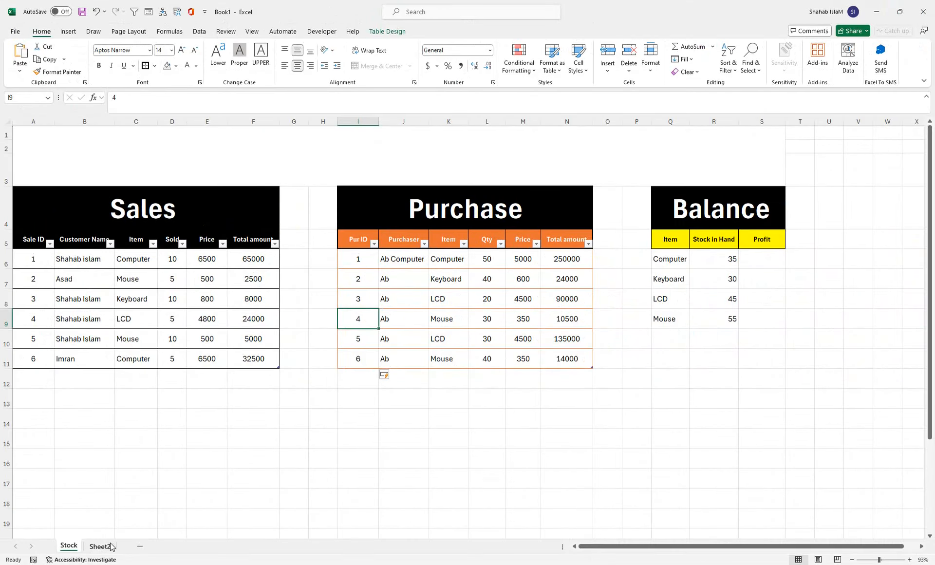
left_click(110, 546)
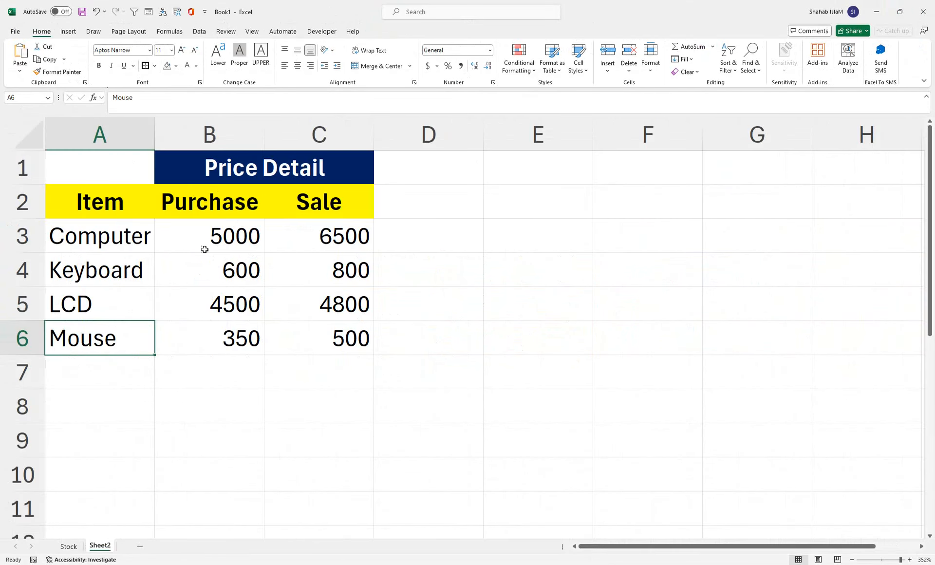
left_click(69, 546)
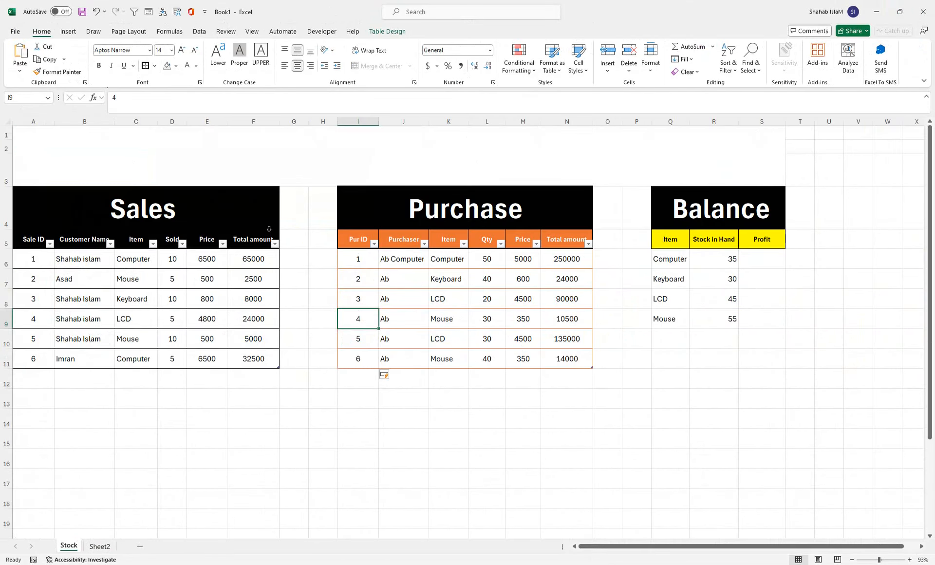
left_click(207, 261)
left_click(247, 262)
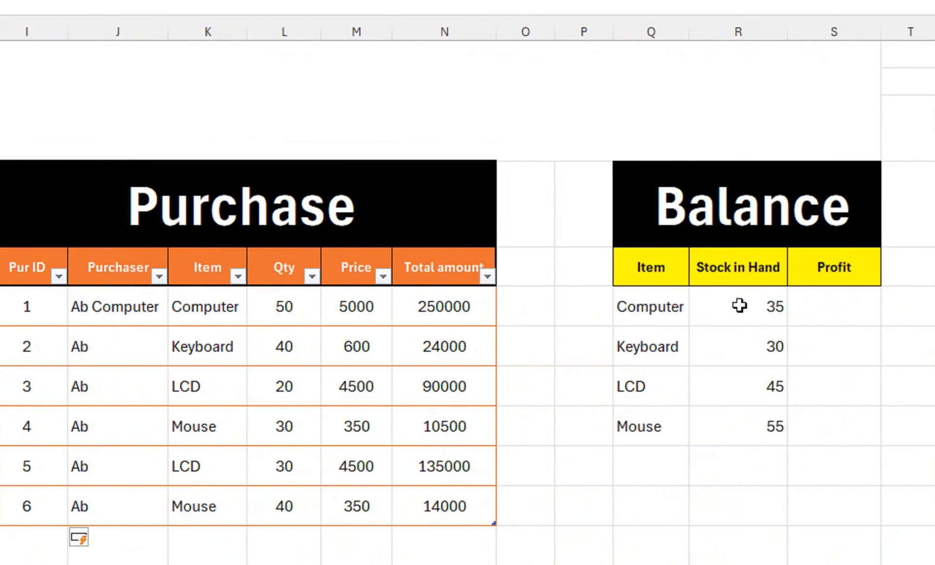
- Center the Stock in Hand values of the Balance table from Computer to Mouse
left_click_drag(739, 305, 738, 417)
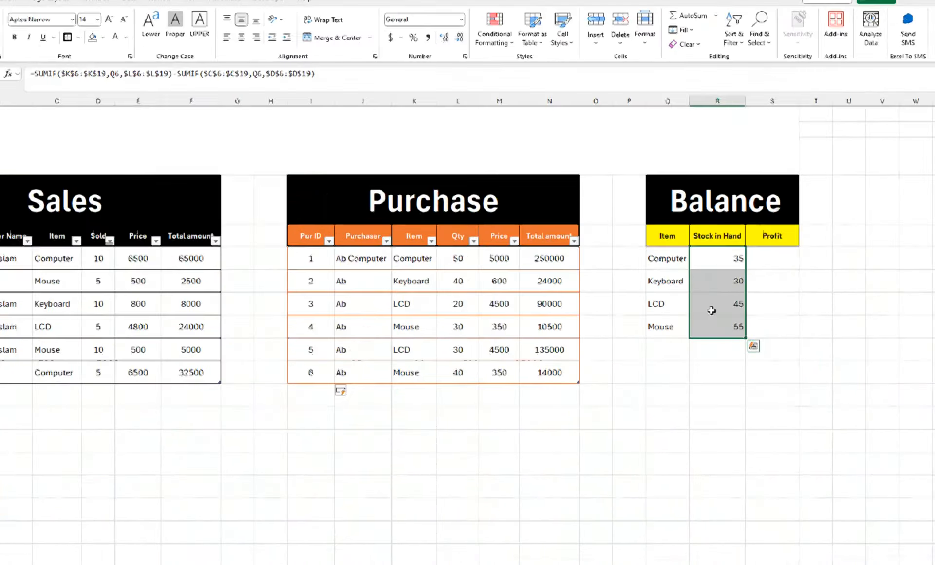
left_click(241, 38)
left_click(772, 258)
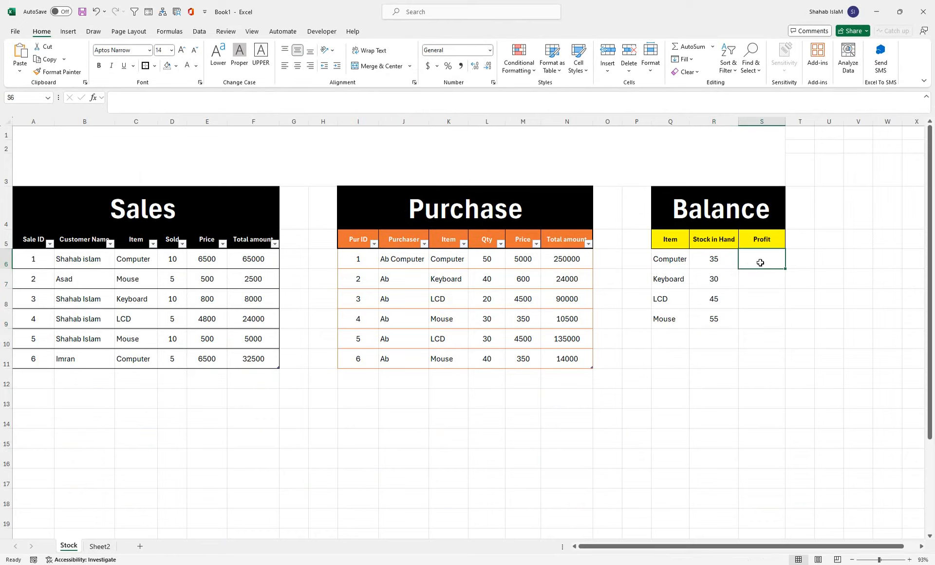
key("ctrl+z")
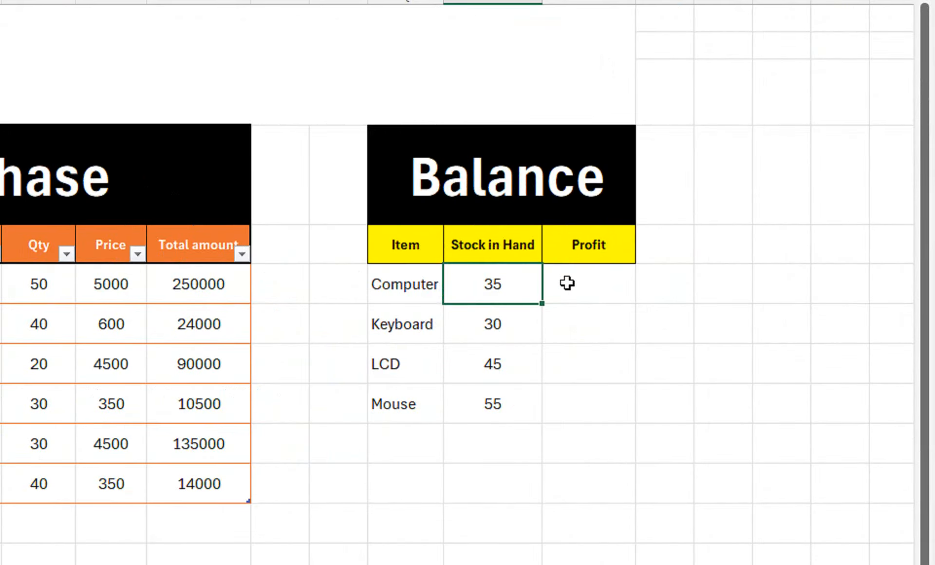
- In Computer's Profit cell S6, enter =(Sheet2!C3-Sheet2!B3) to subtract purchase price from sale price, and fill it down to the Mouse row
left_click(618, 292)
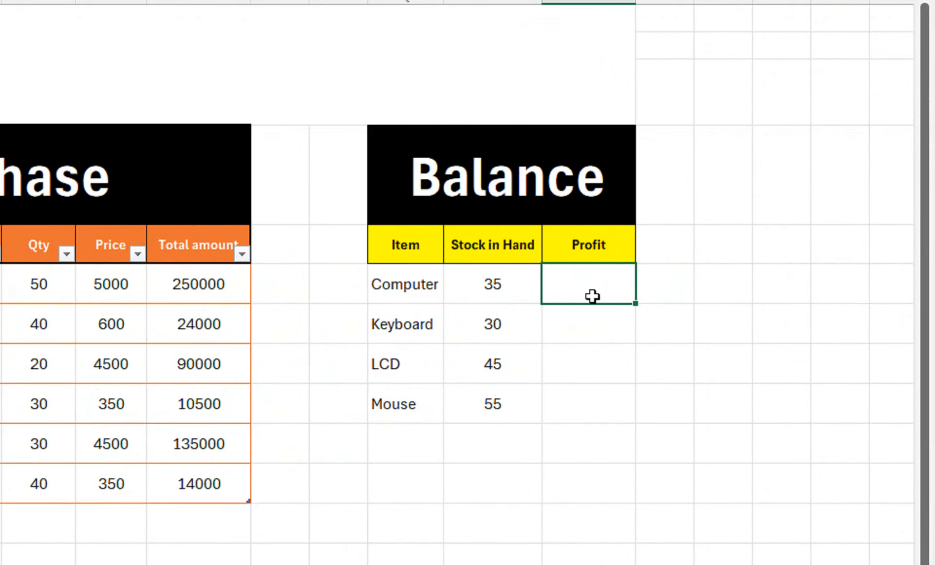
type("=(")
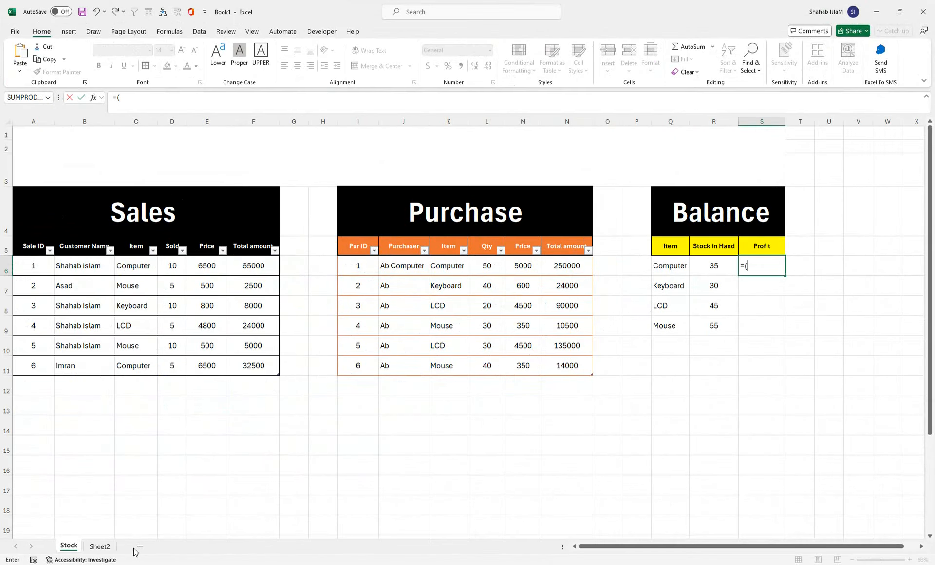
left_click(99, 546)
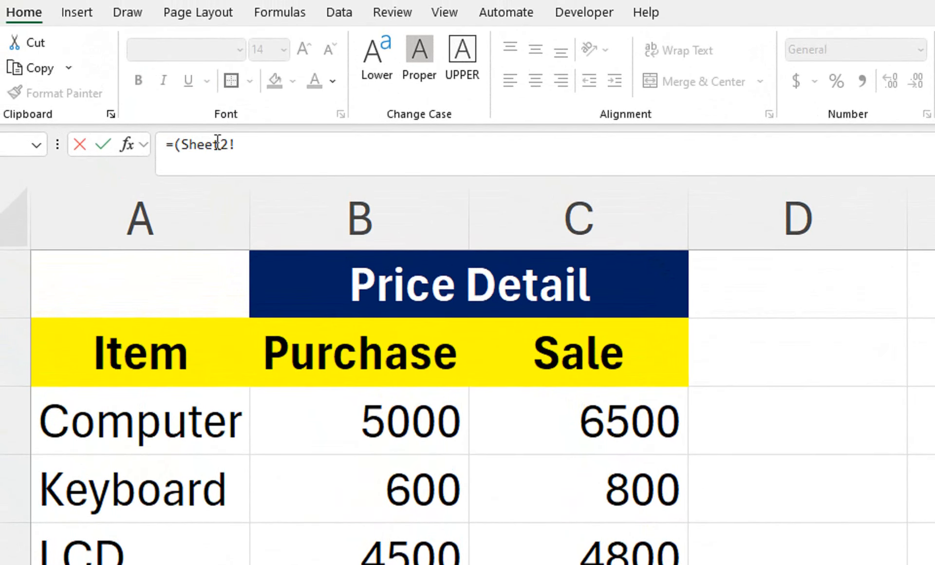
left_click(307, 49)
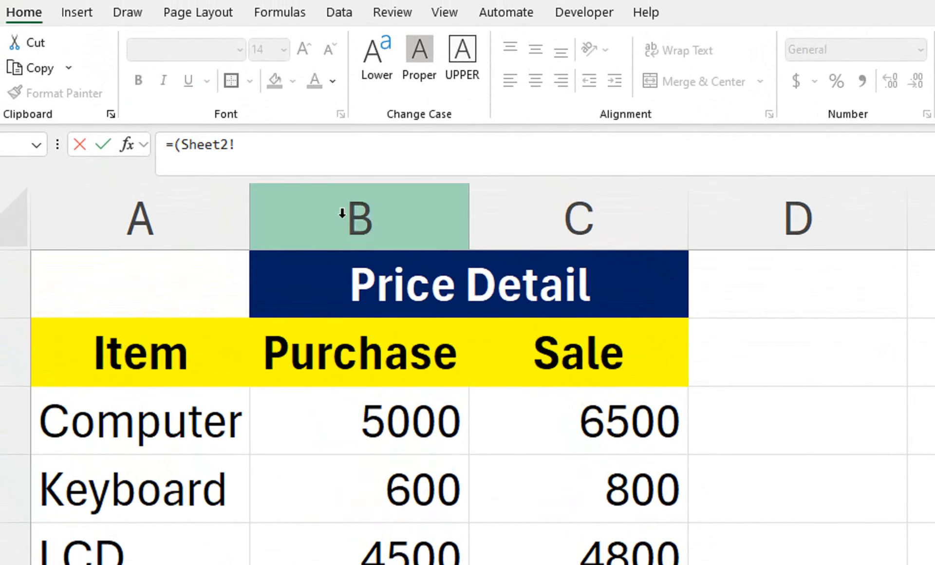
left_click(484, 408)
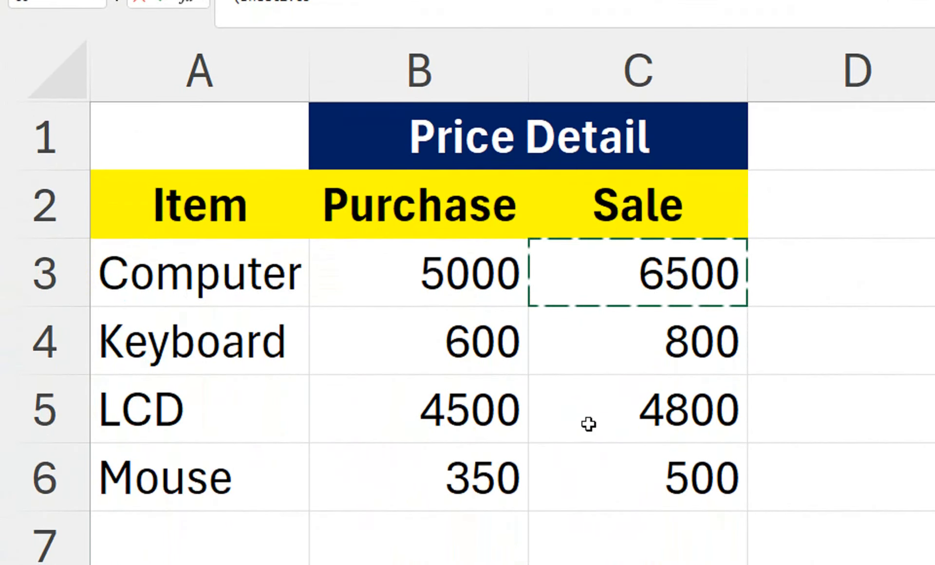
type("-")
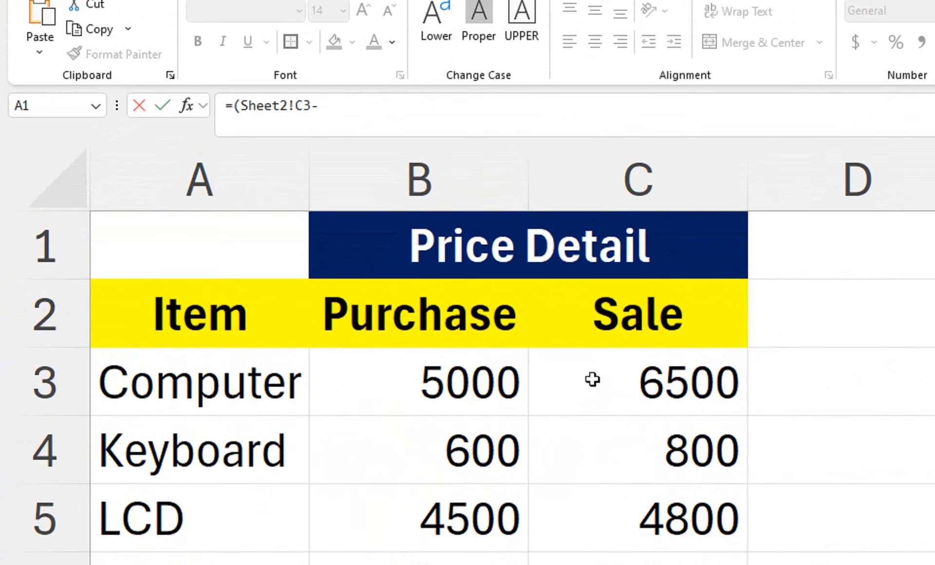
left_click(406, 383)
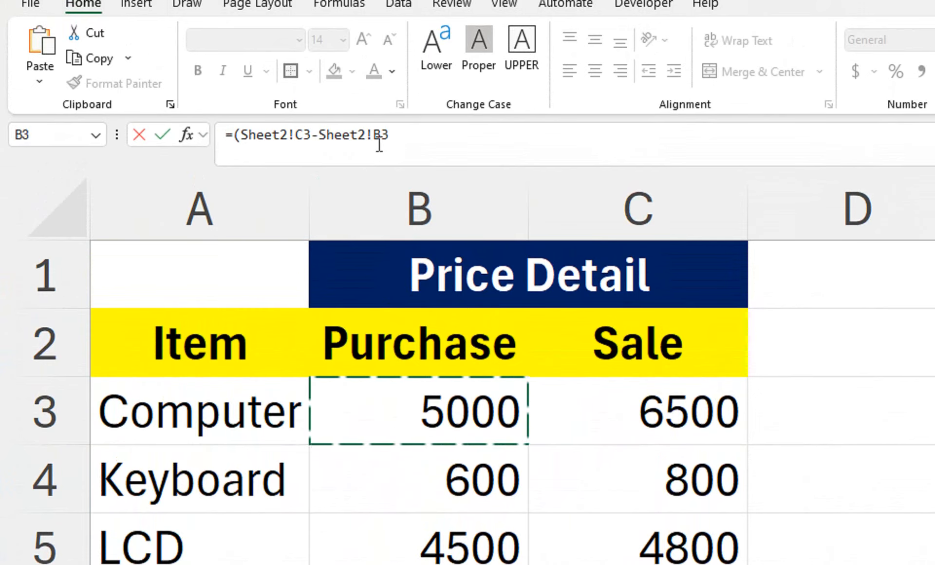
type(")")
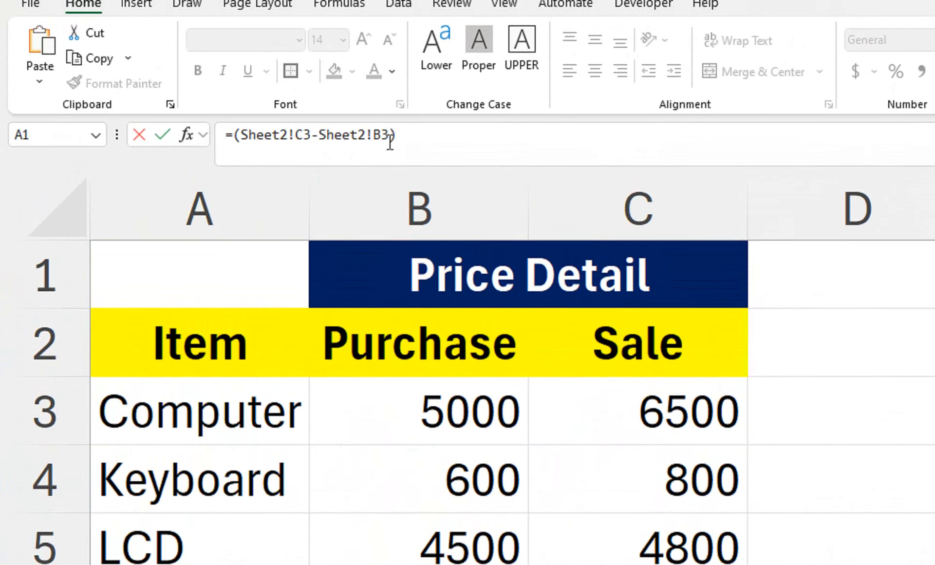
key("Return")
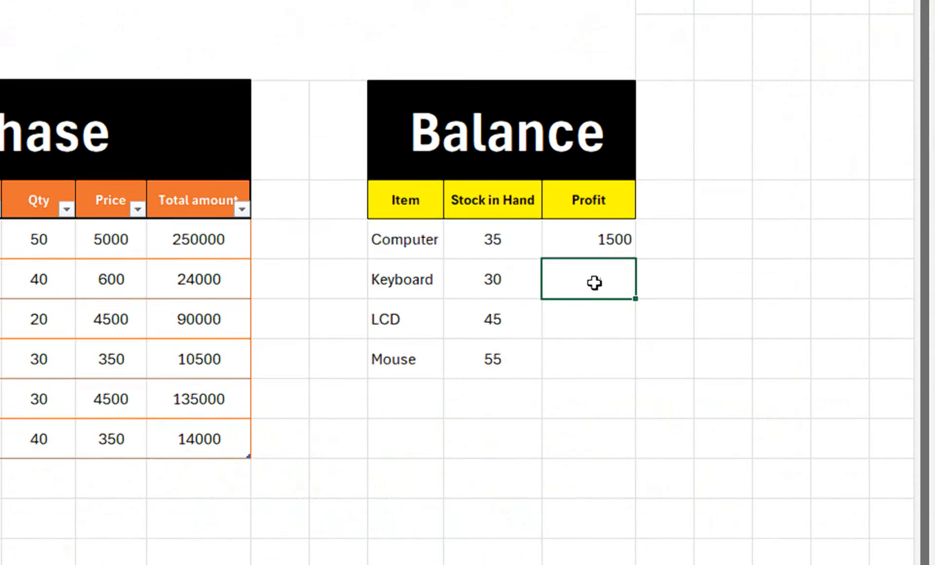
left_click(598, 245)
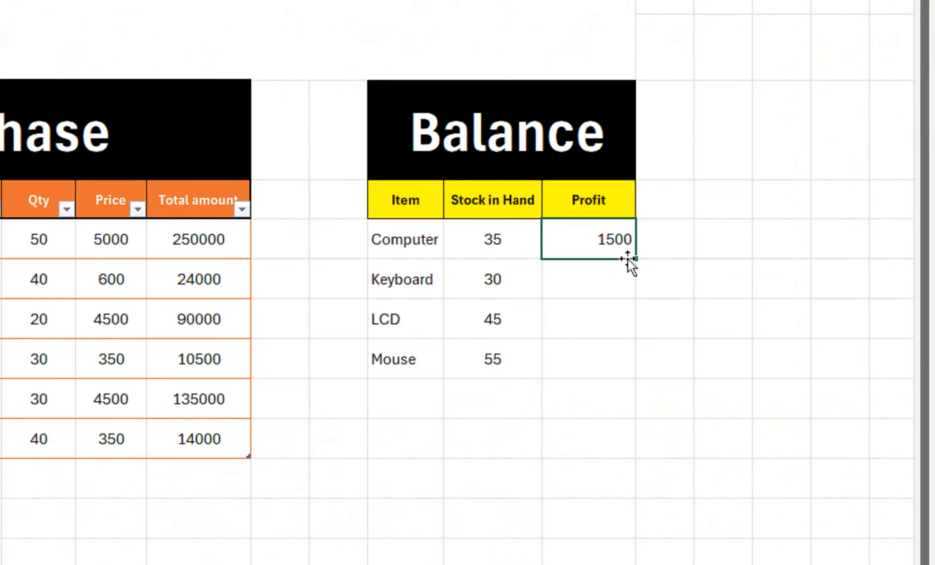
left_click_drag(629, 260, 630, 366)
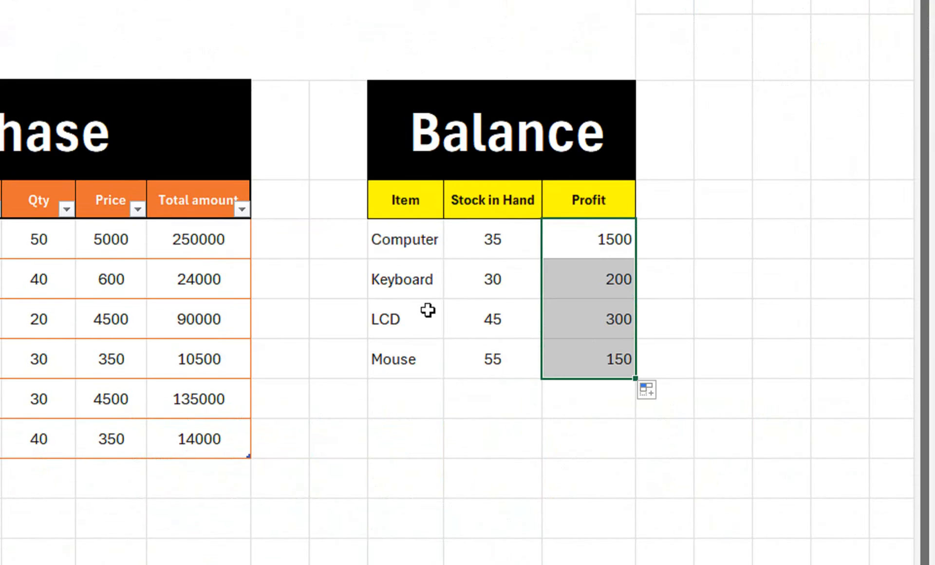
- Extend Computer's Profit formula in S6 with *SUMIF, using the absolute sales item range $C$6:$C$20 and criterion Q6
double_click(594, 242)
left_click(720, 239)
type("*sumif")
key("Tab")
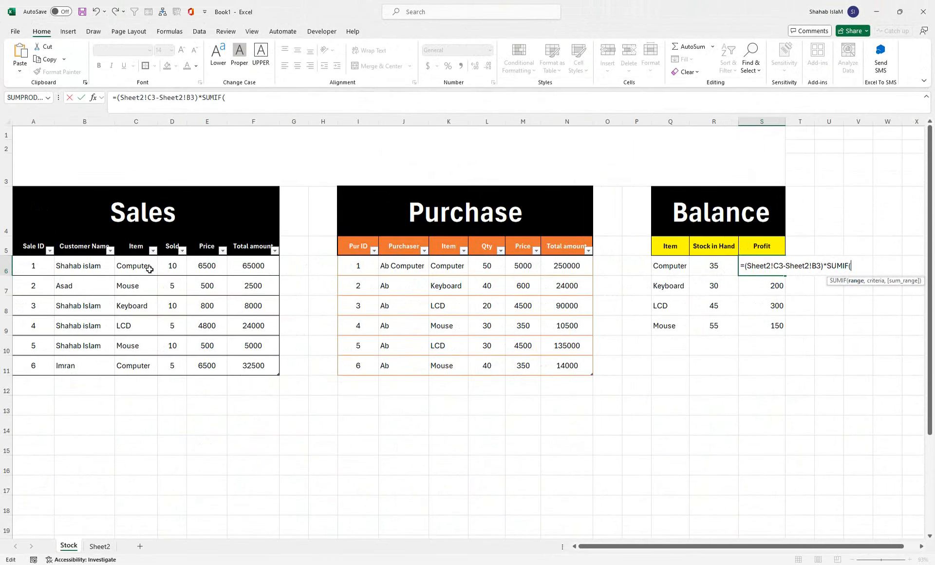
left_click_drag(152, 269, 117, 532)
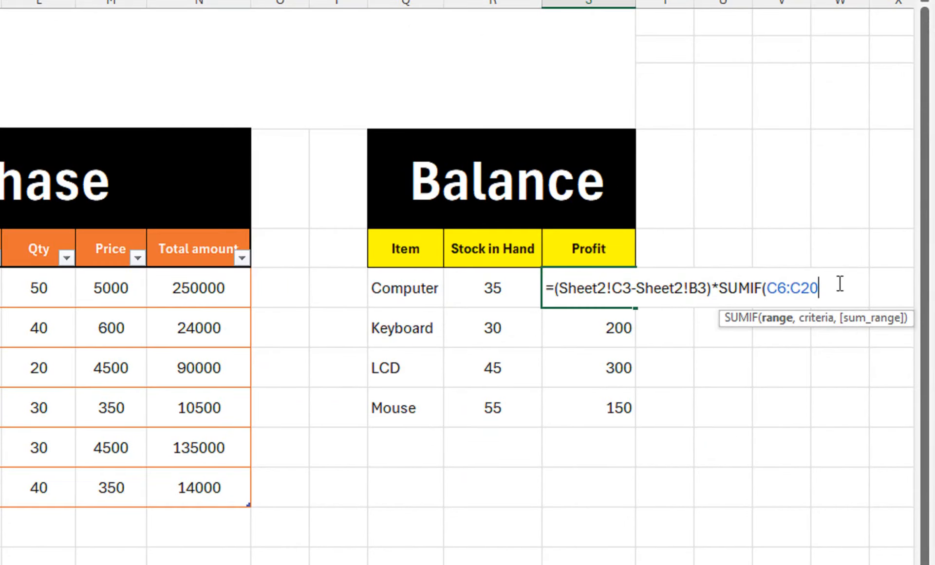
key("F4")
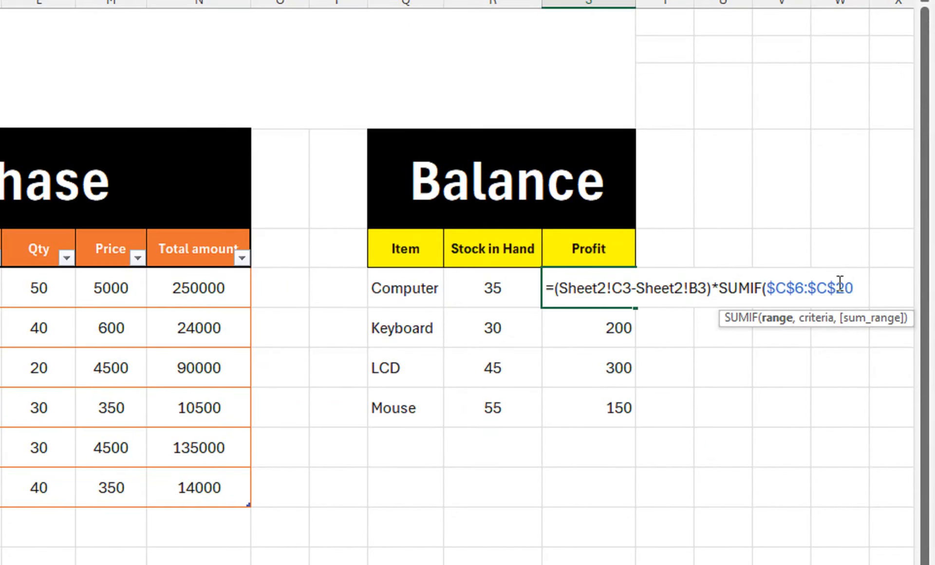
type(",")
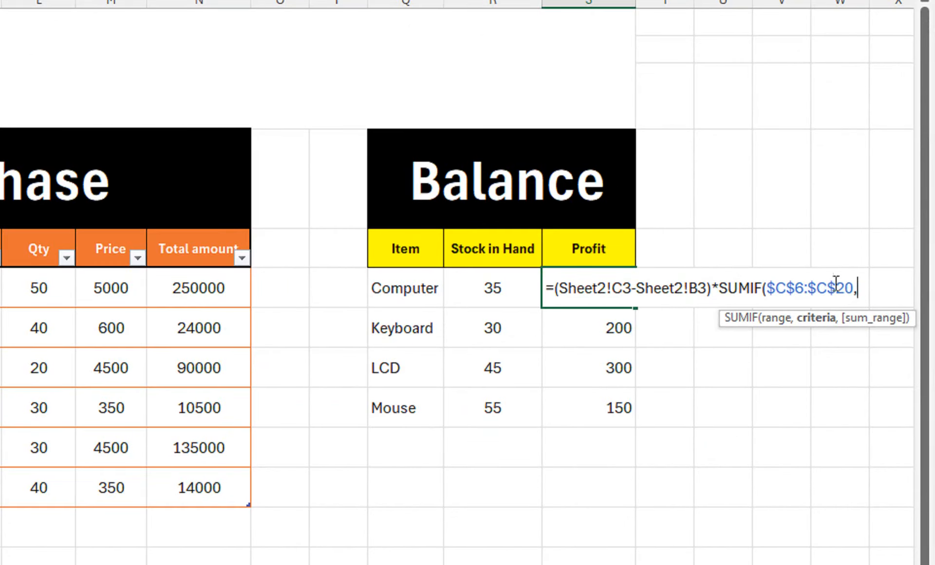
left_click(436, 290)
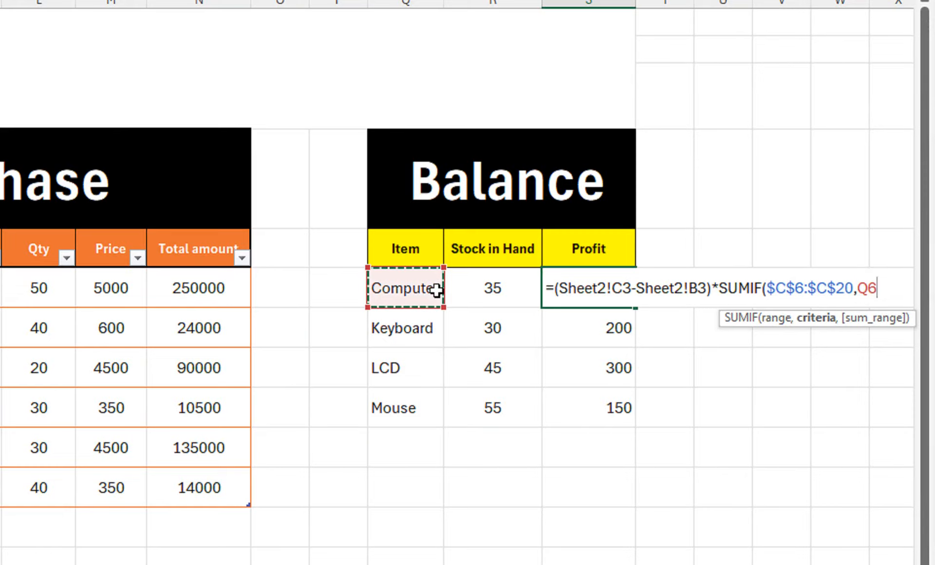
type(",")
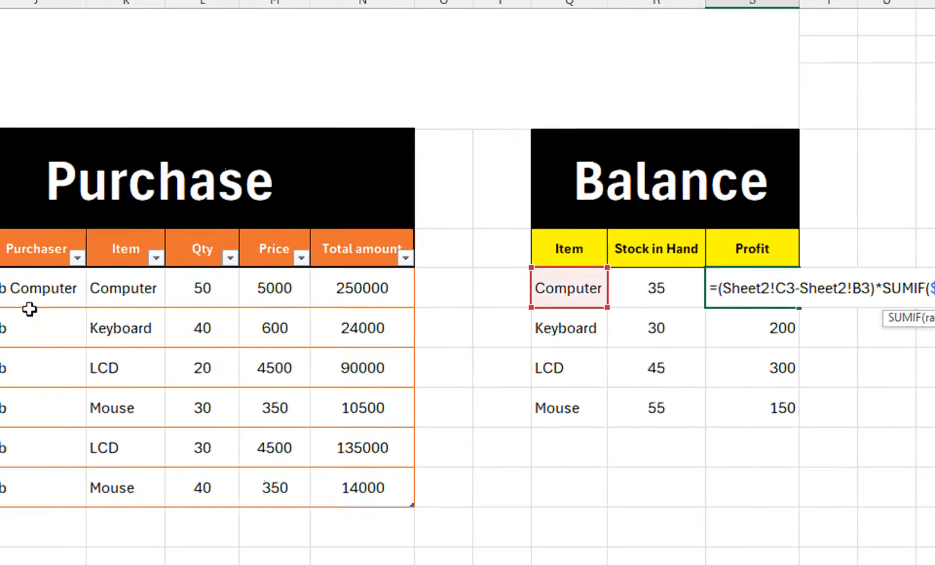
- Complete the SUMIF with the absolute sold-quantity range $D$6:$D$20 and fill the Profit formula down to the Mouse row
left_click_drag(91, 288, 246, 309)
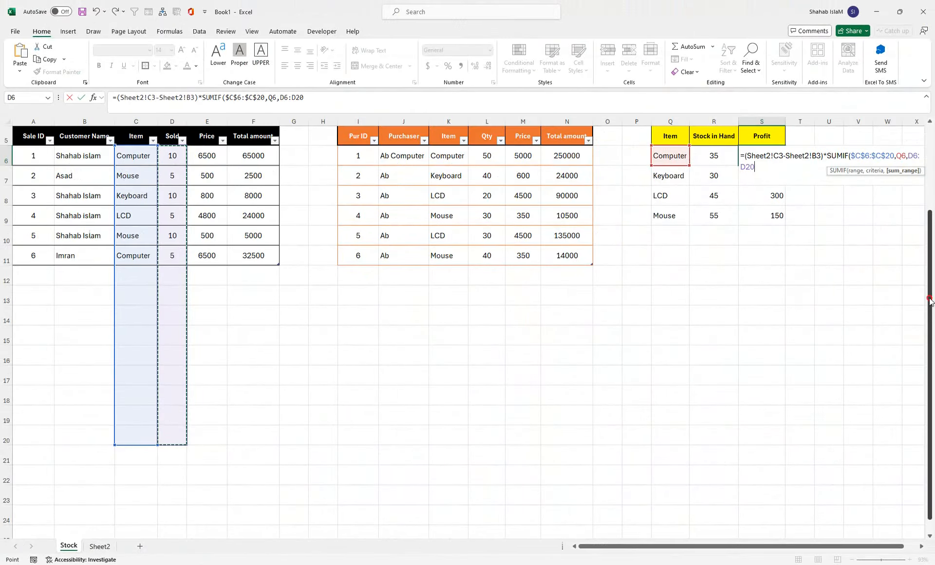
left_click_drag(931, 303, 931, 217)
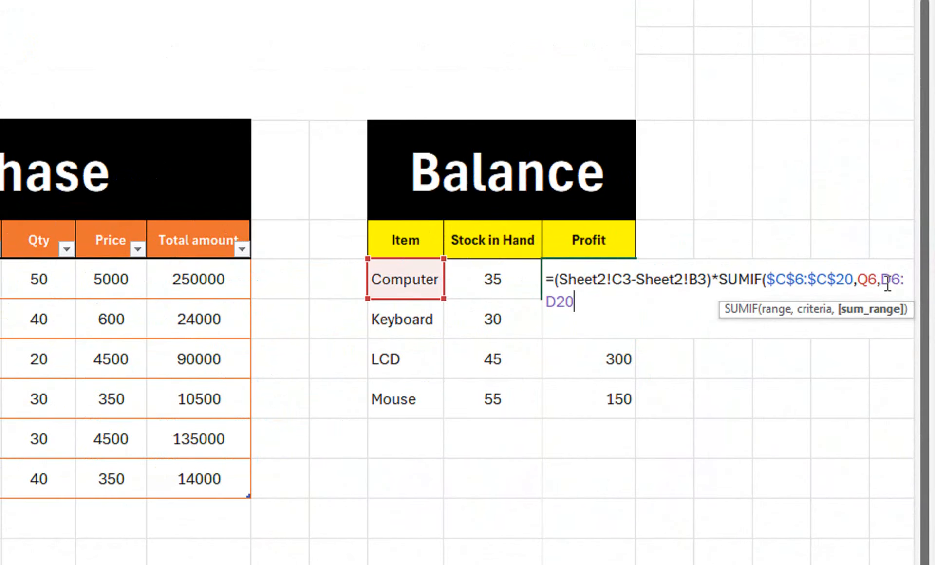
key("F4")
type(")")
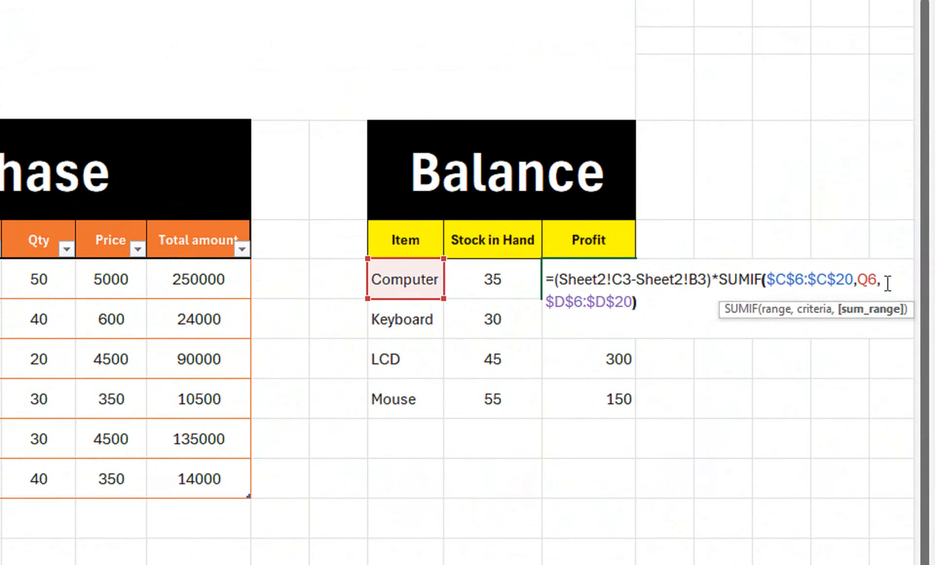
key("Return")
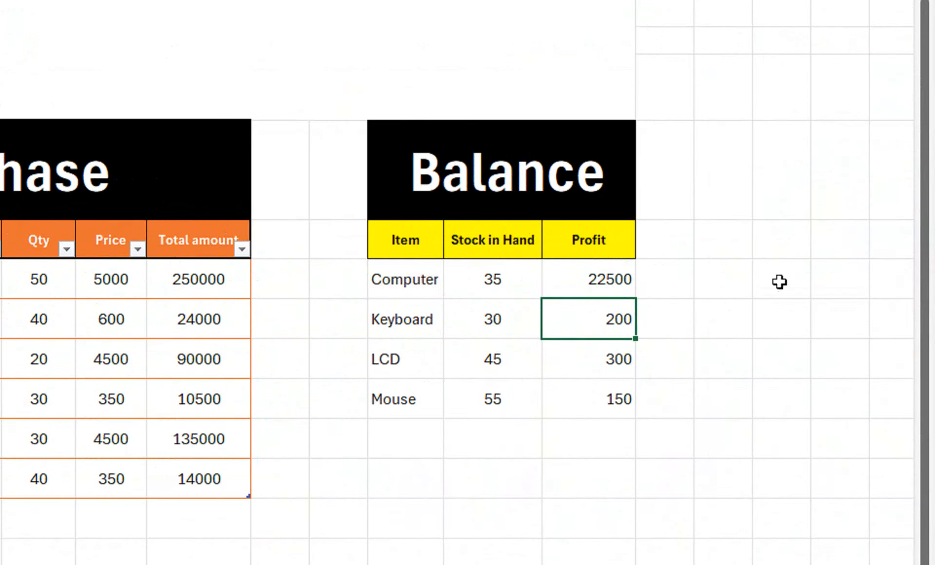
left_click(580, 286)
left_click_drag(634, 299, 632, 408)
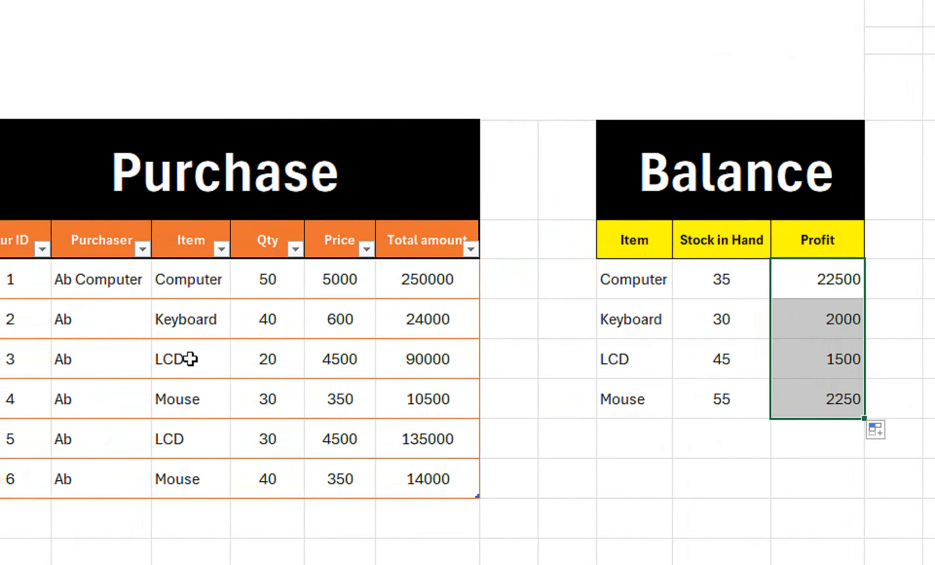
- Open the data form for the Sales table, place it near the sales records and start a new record
left_click(95, 386)
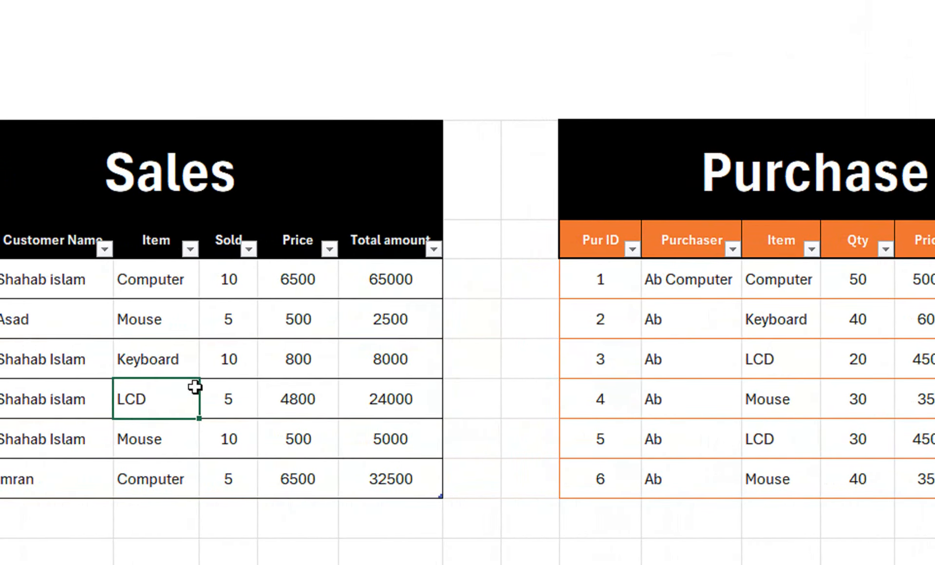
key("alt+d")
key("o")
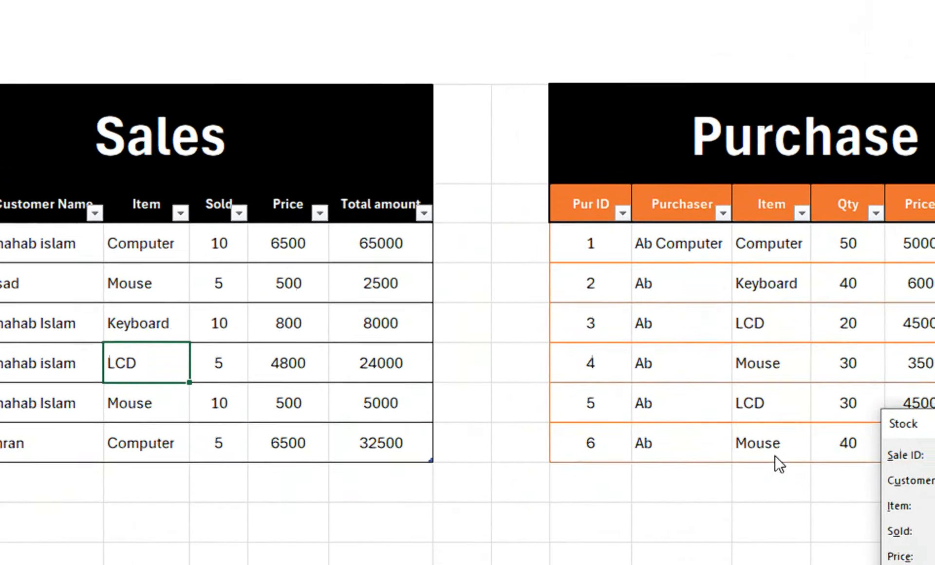
left_click_drag(906, 455, 538, 457)
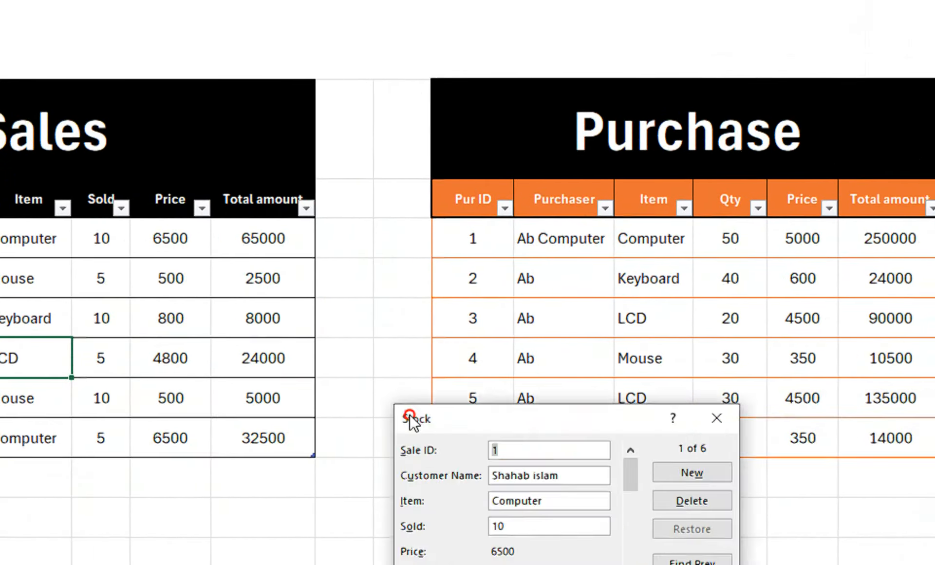
left_click_drag(409, 418, 109, 349)
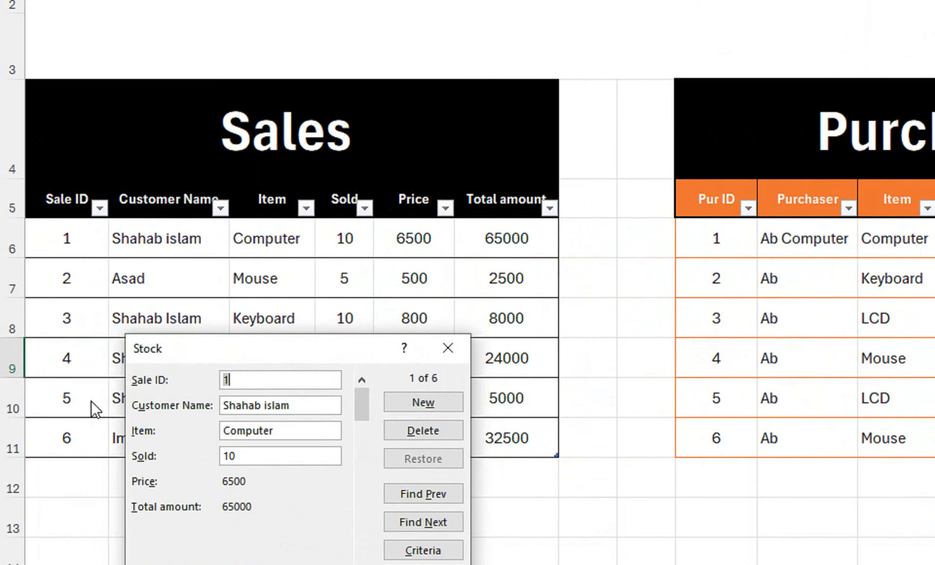
key("alt+w")
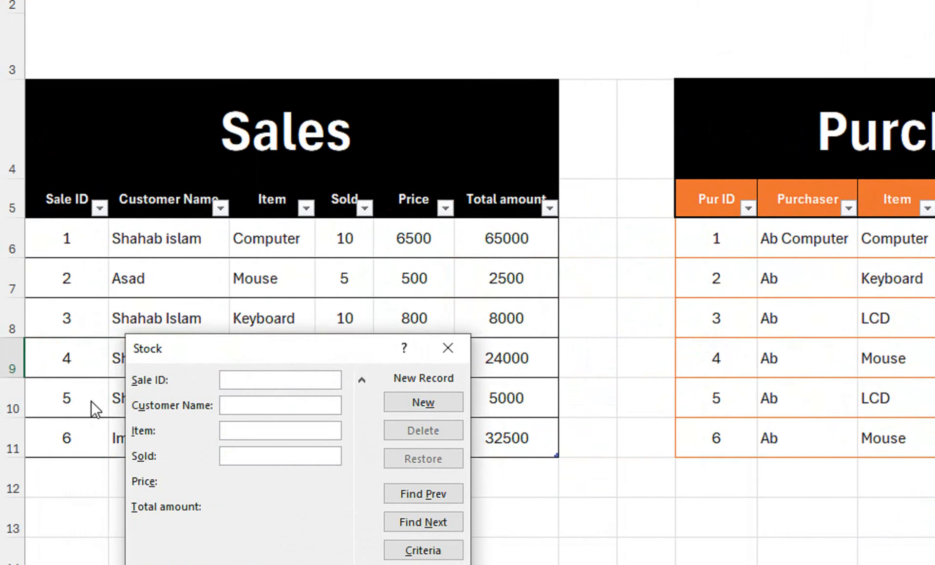
- Add sale record 7 with the customer's full name, item Mouse and sold quantity 20, keeping the form clear of the records
type("7")
key("Tab")
left_click_drag(187, 347, 548, 375)
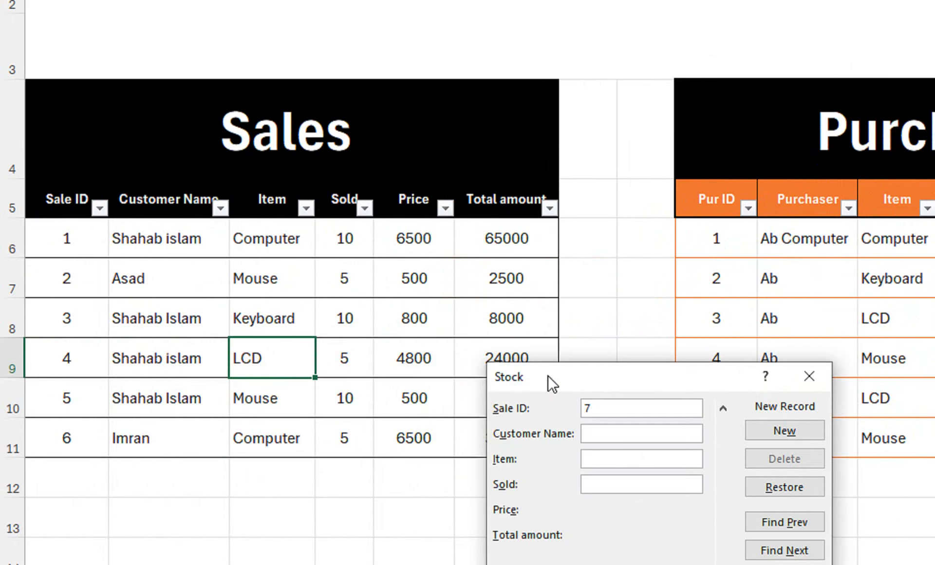
type("Syed Hussain")
key("Tab")
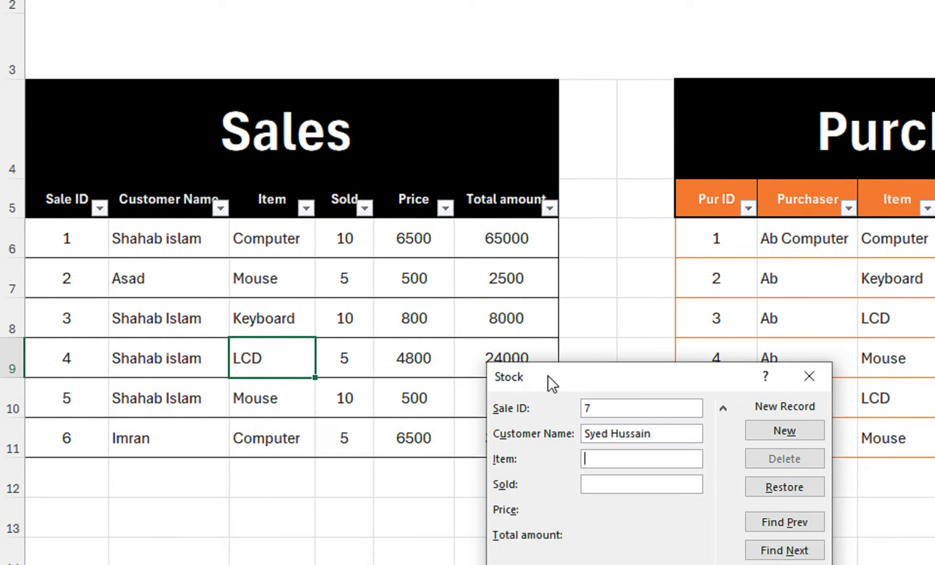
type("Mouse")
key("Tab")
type("20")
key("Return")
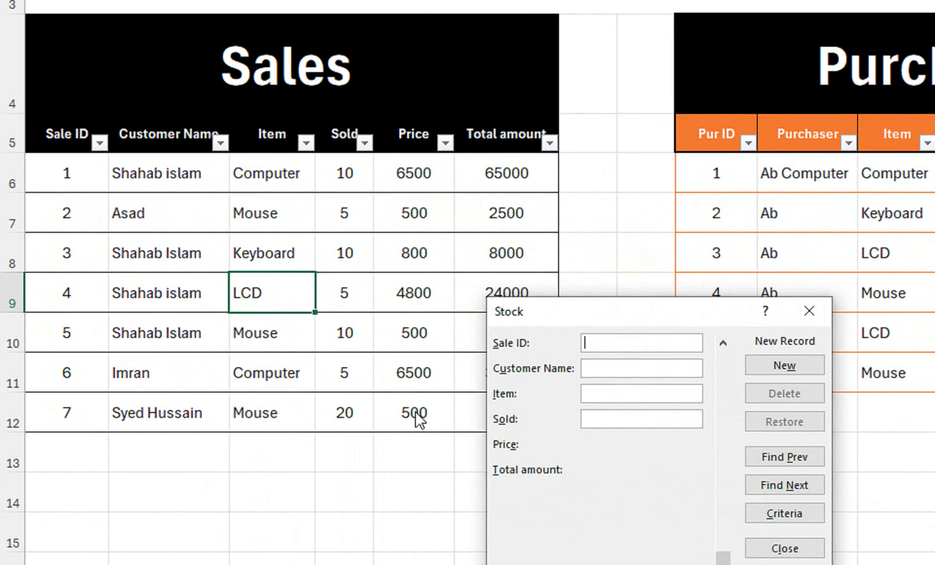
- Move the form off the Sales table and begin sale record 8 with the customer's full name
left_click_drag(575, 311, 732, 190)
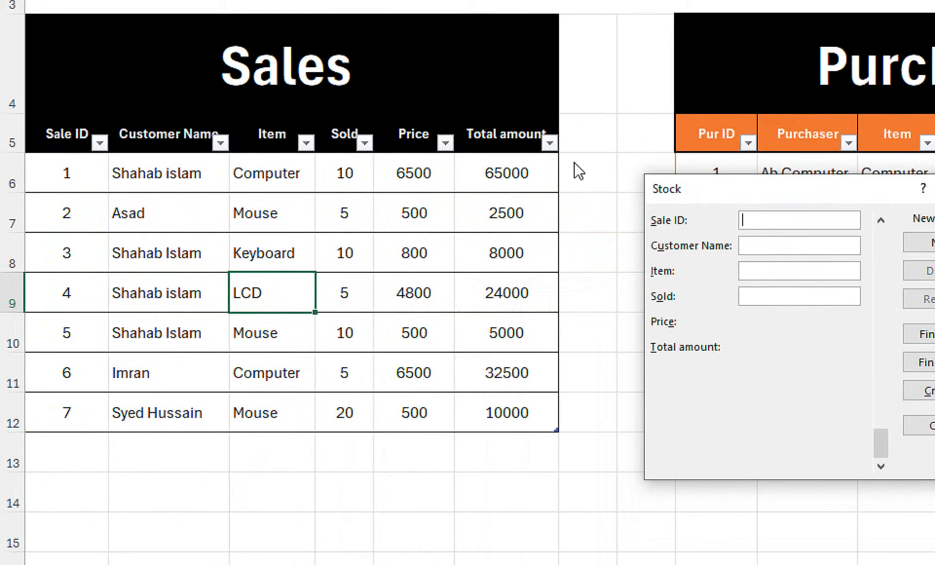
type("8")
type("Shahab Is")
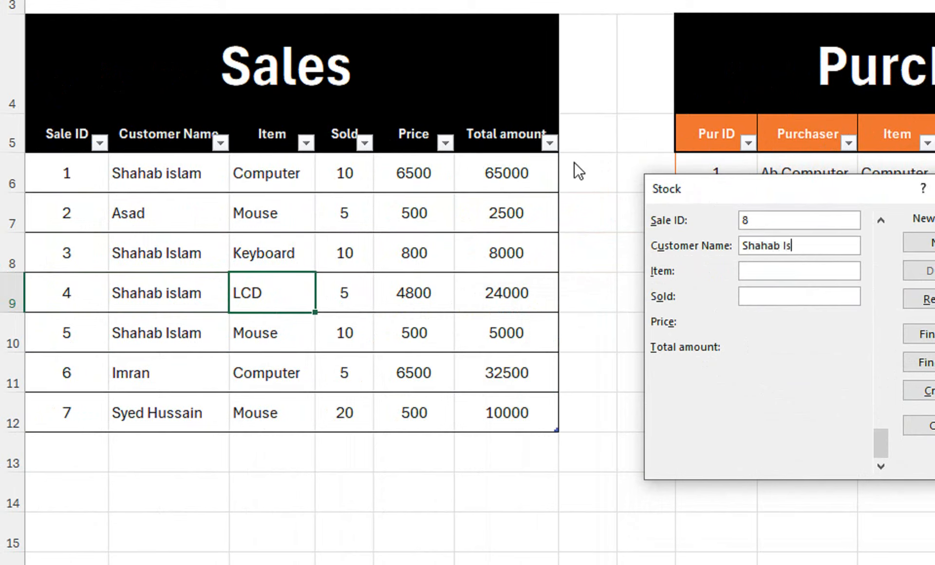
type("lam")
key("Tab")
- Set sale record 8's item to LCD and sold quantity to 30, save the record and close the data form
type("L")
type("D")
key("BackSpace")
type("Csd")
key("BackSpace")
key("BackSpace")
type("D")
key("Tab")
type("30")
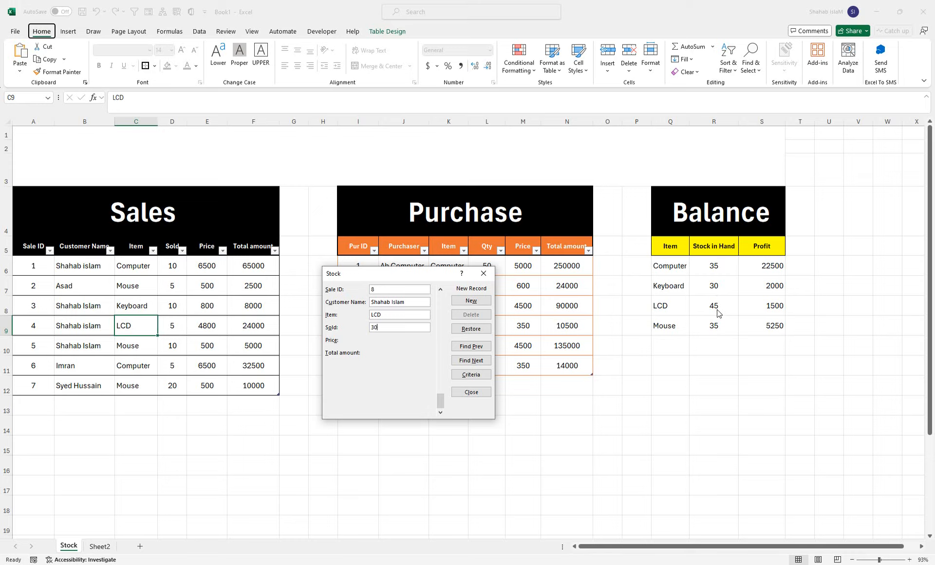
key("Return")
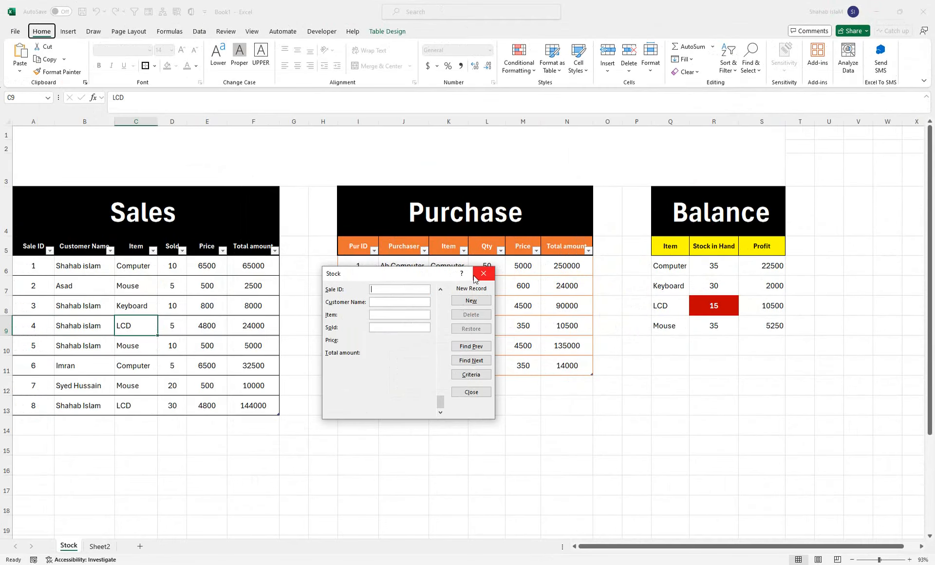
left_click(482, 274)
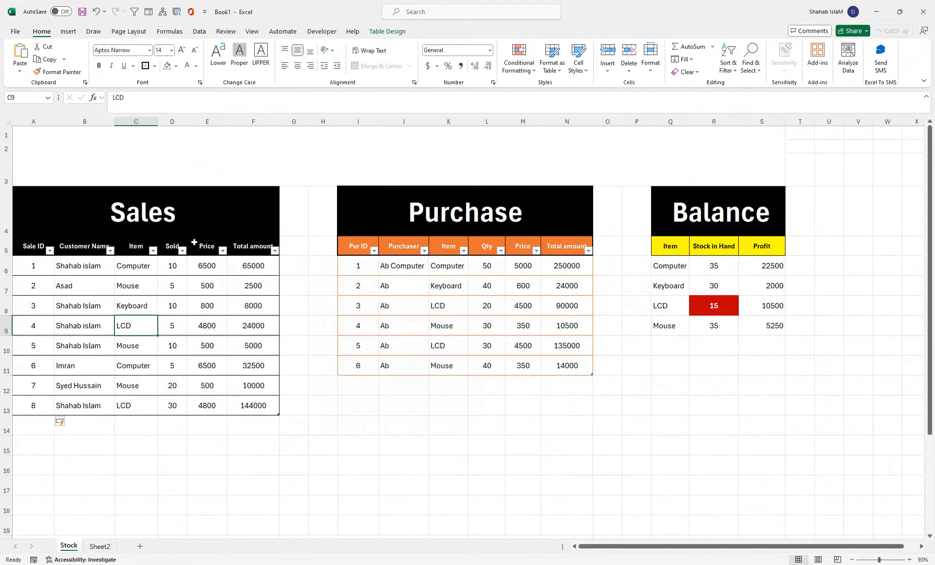